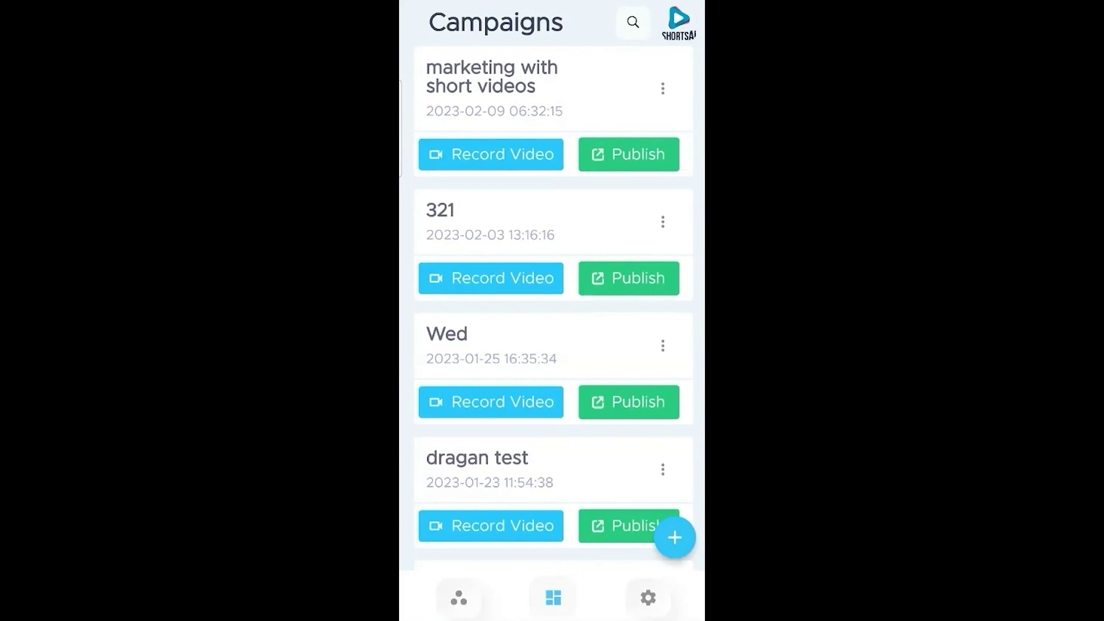
Create a new campaign named "Why Short videos are important for businesses".
left_click(675, 538)
type("Why Short videos are important for businesses")
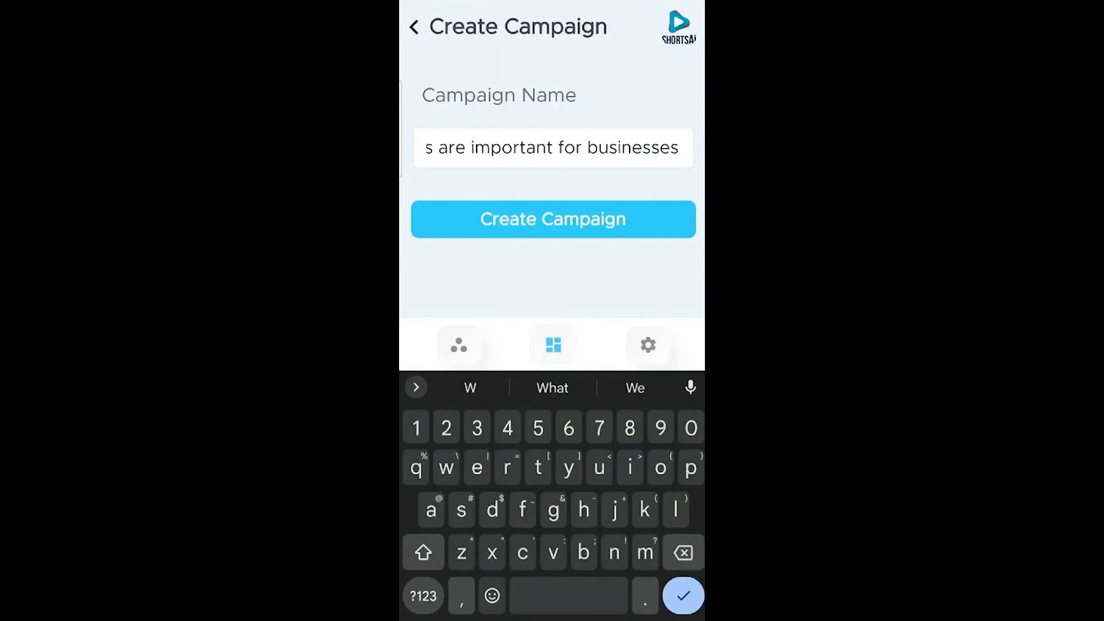
key("Return")
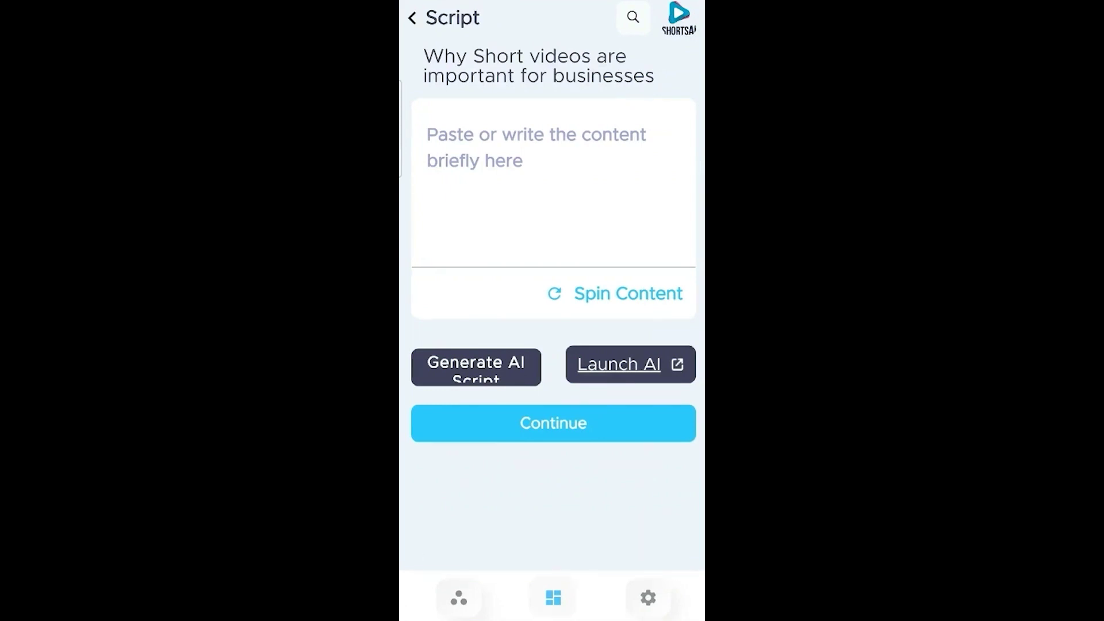
Generate an AI script from the brief "short videos are important to businesses because they are trending right now and people are buying because of shorts".
left_click(536, 147)
type("short videos are important to businesses because they are trending right now and people are buying because of shorts")
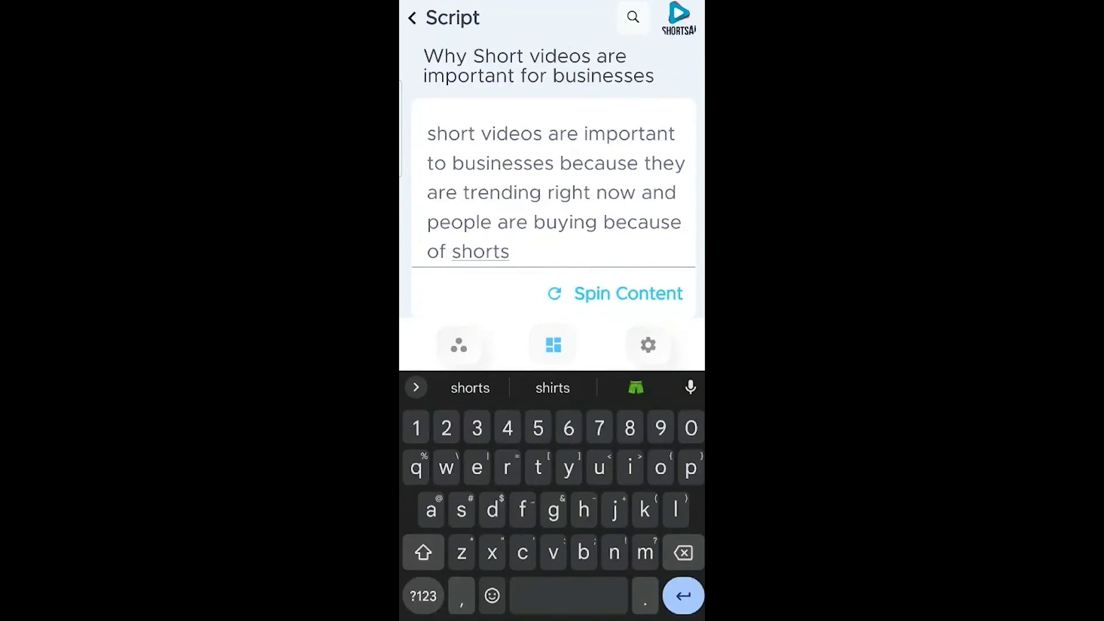
key("Escape")
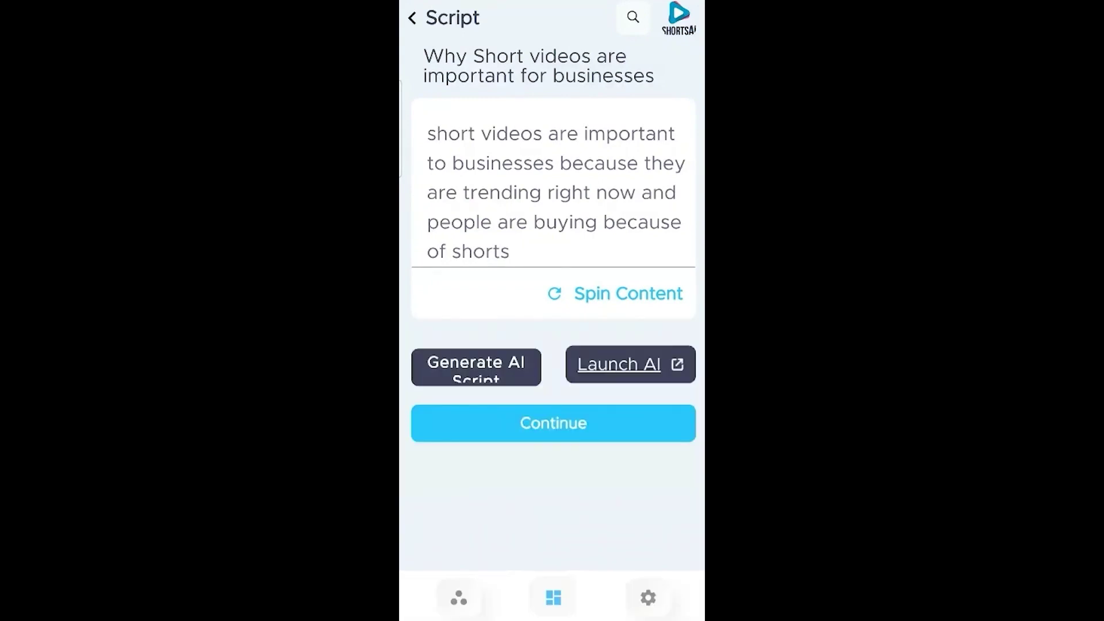
left_click(476, 367)
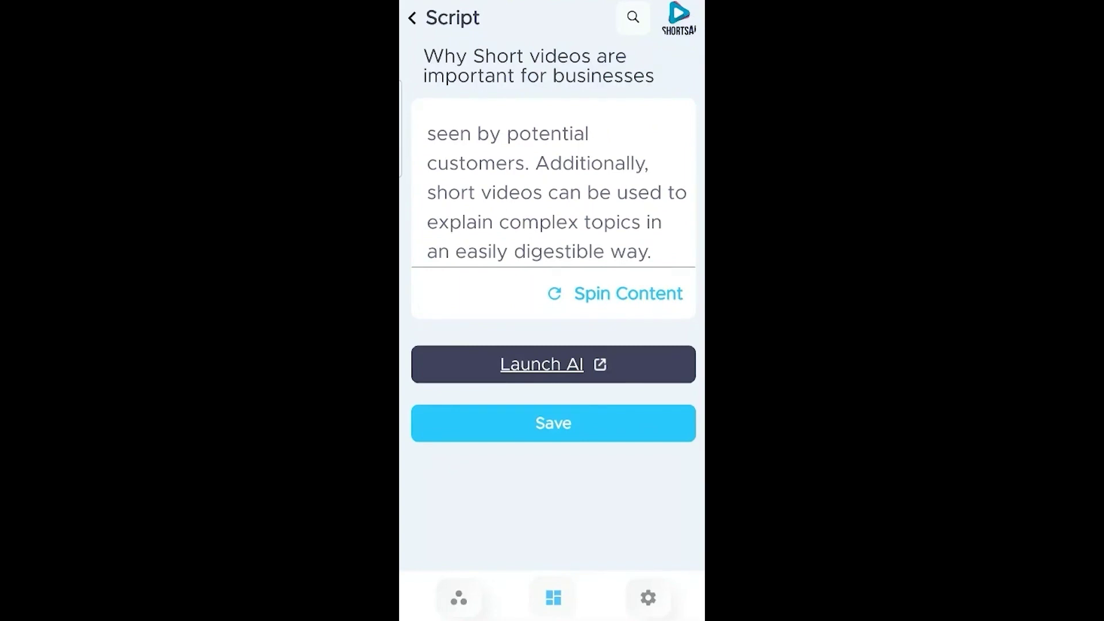
left_click(493, 133)
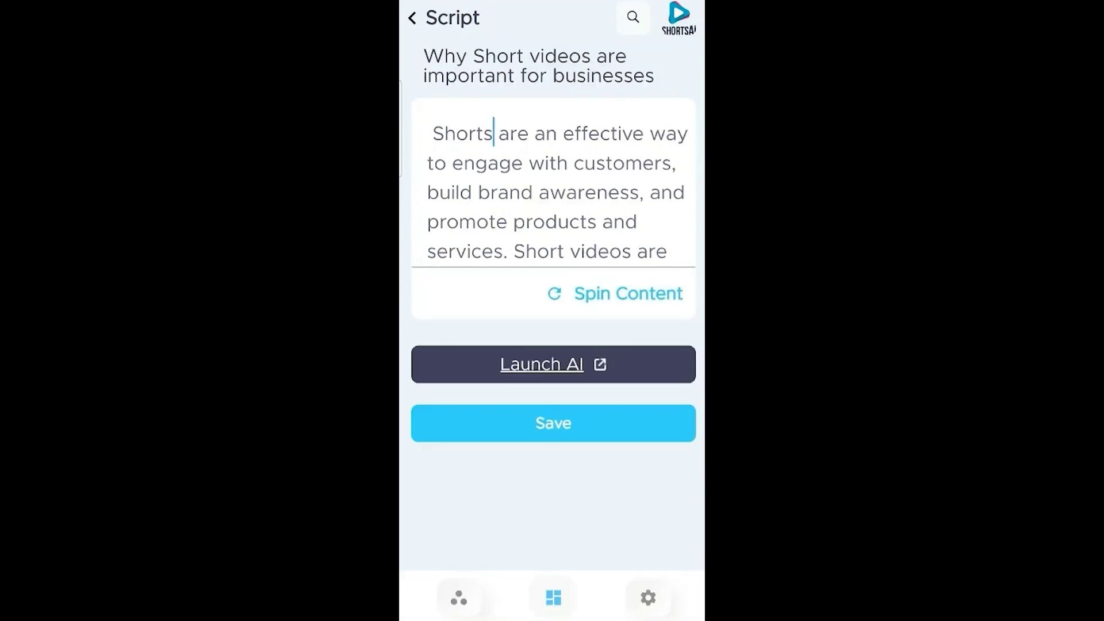
key("Escape")
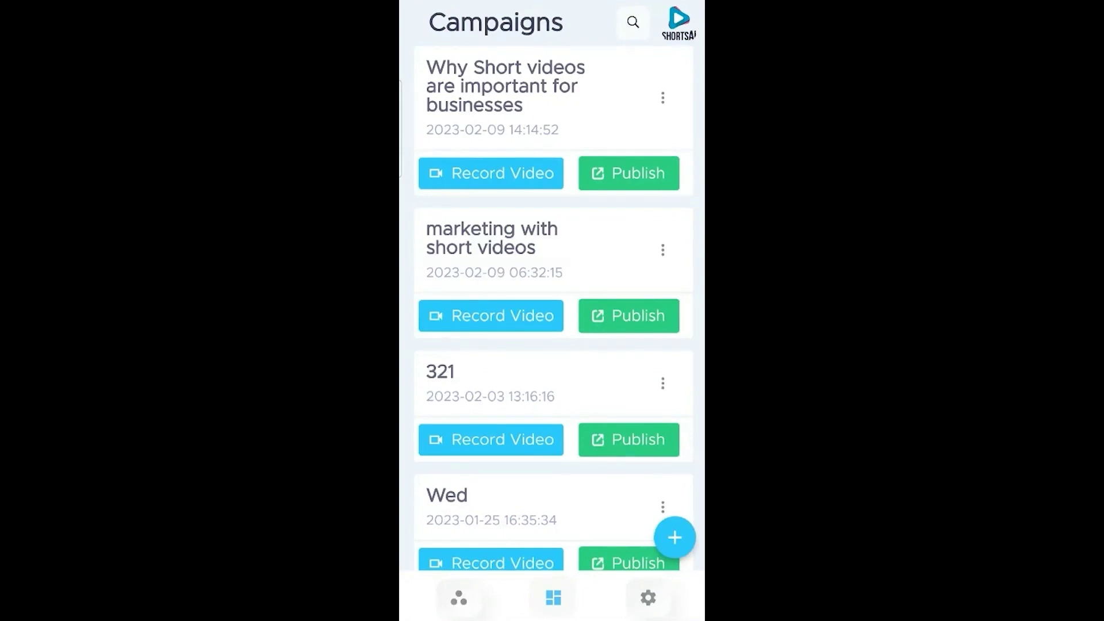
Record the campaign's video with the teleprompter script, lowering the script speed below the midpoint of the 0x–2x range, and finish the recording.
left_click(491, 316)
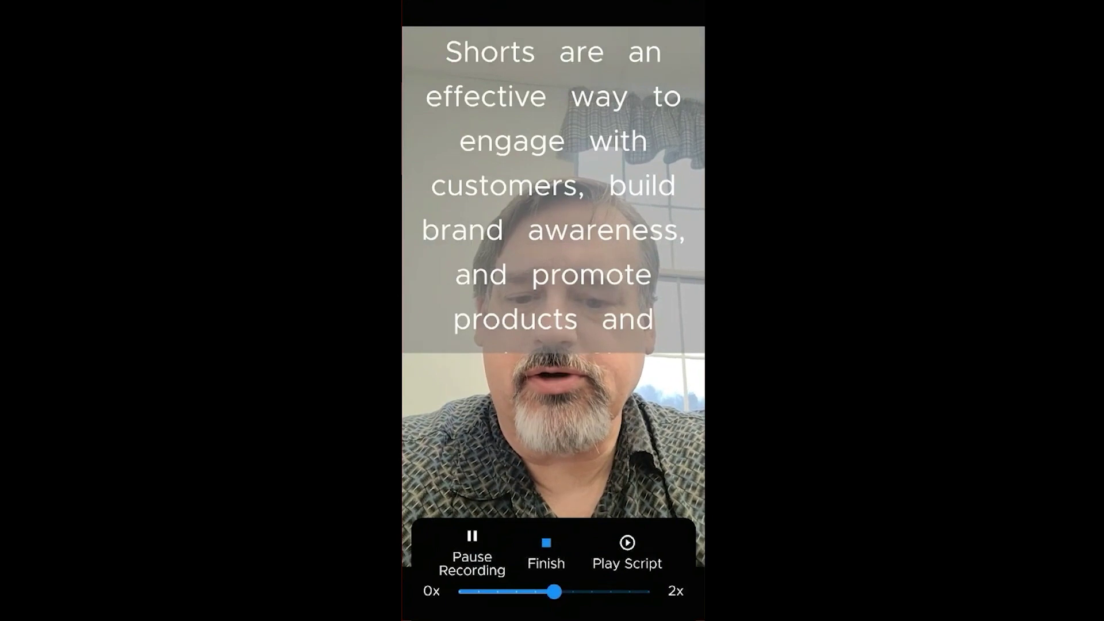
left_click_drag(554, 592, 516, 592)
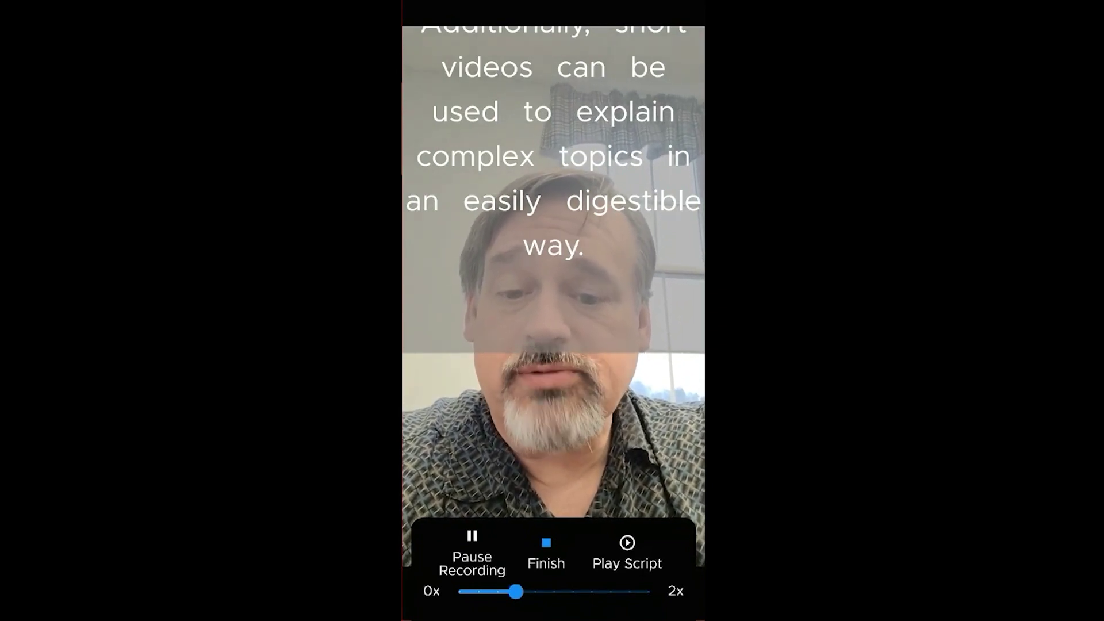
left_click(546, 552)
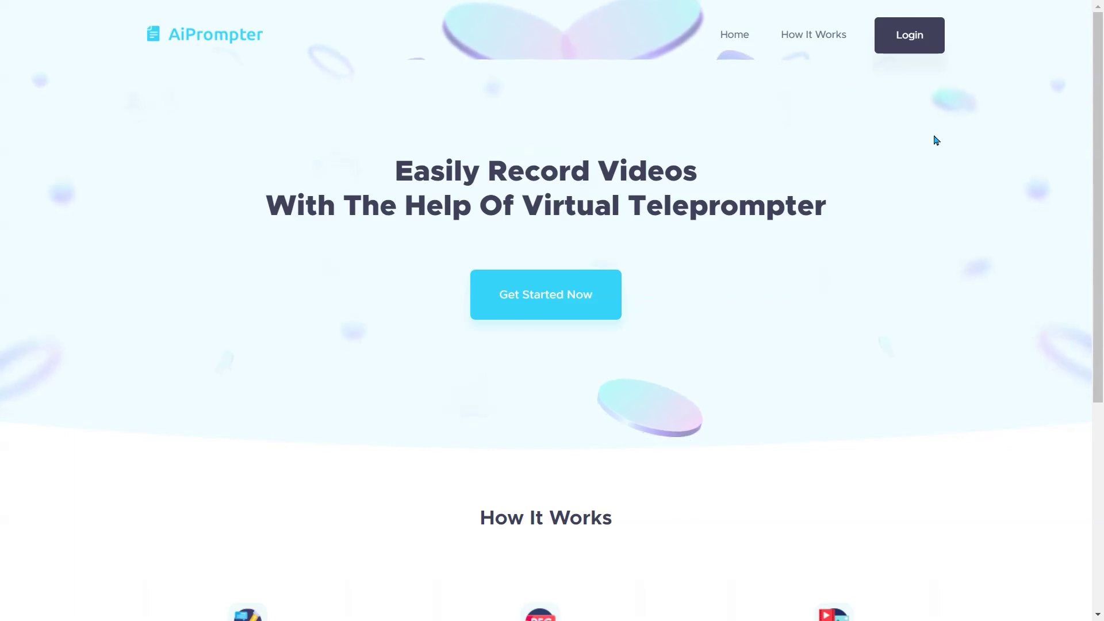
Log in to the AiPrompter website and play the preview of the "Why Short videos are important for businesses" video.
left_click(912, 40)
left_click(537, 451)
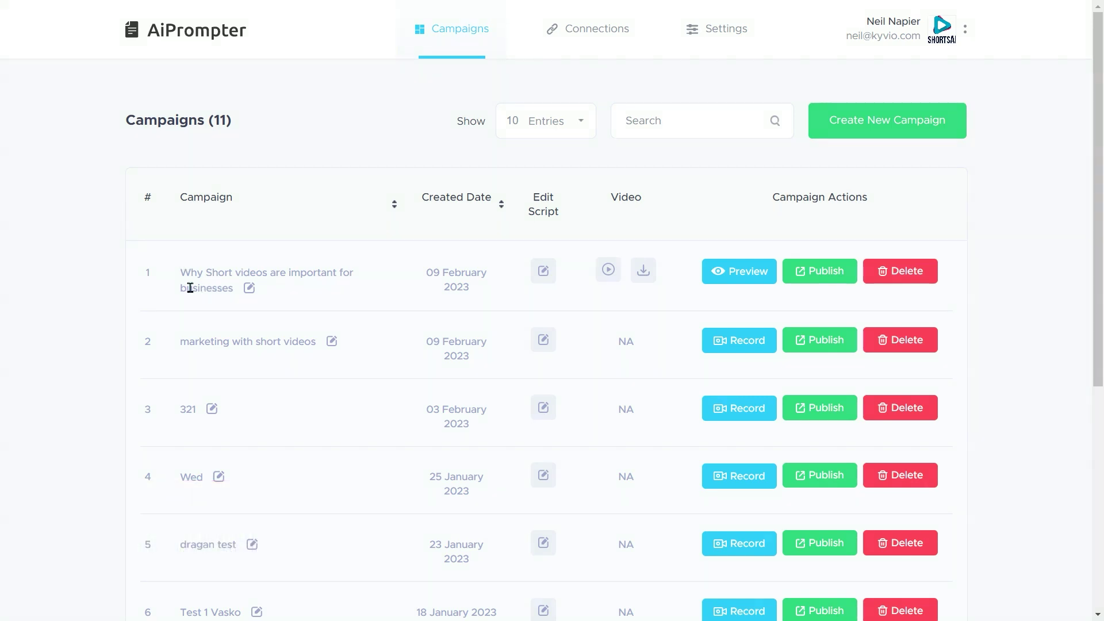
left_click(719, 272)
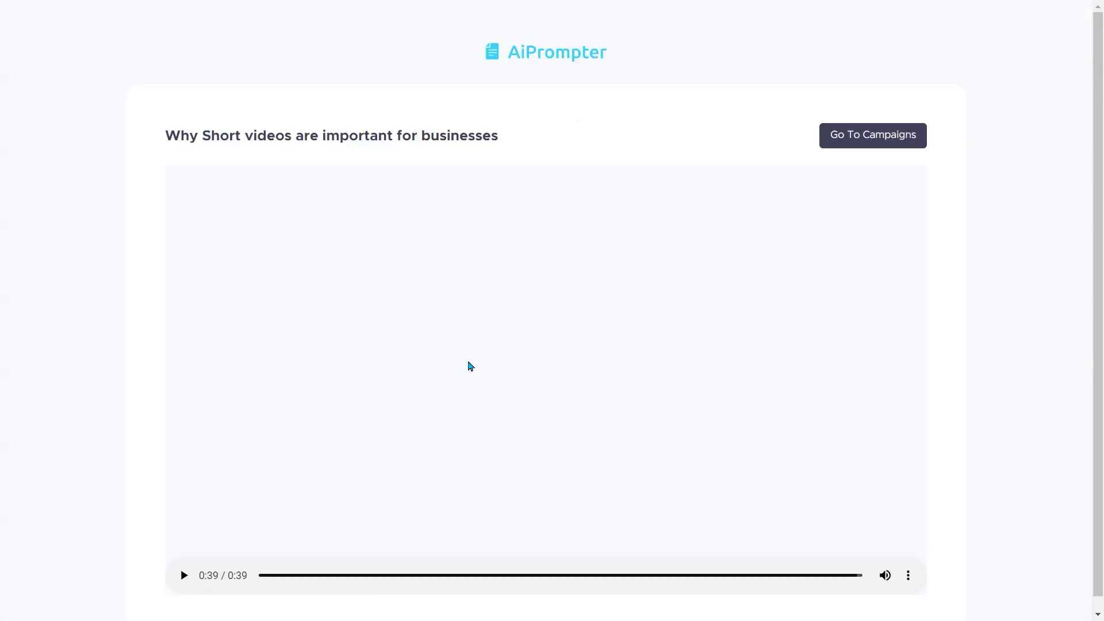
left_click(184, 575)
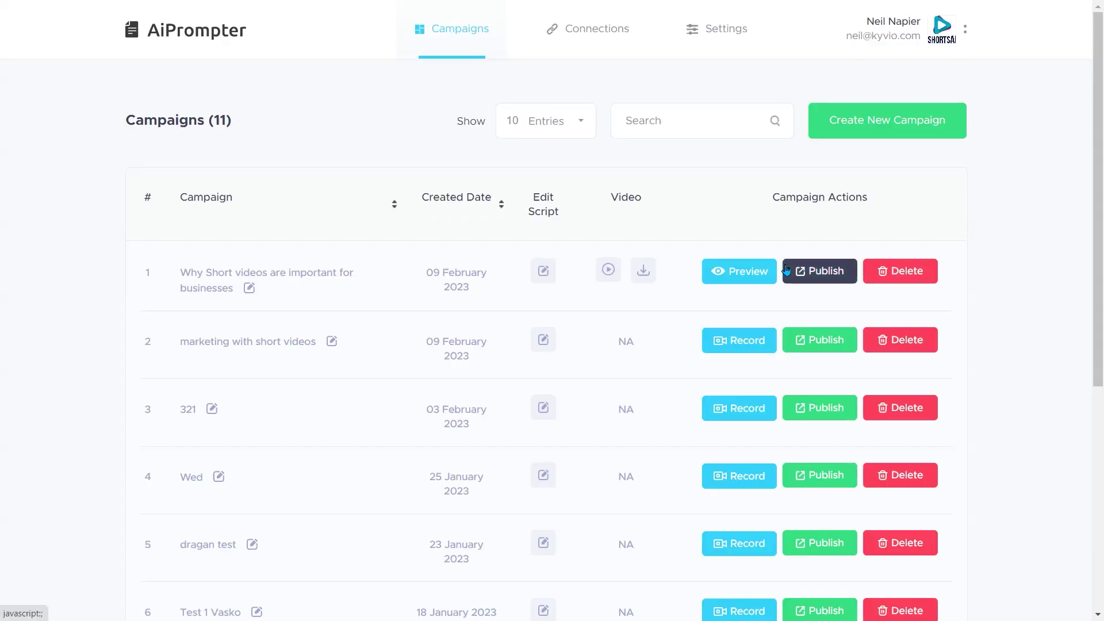
Copy the share link of the "Why Short videos are important for businesses" recording from its publishing options and close them.
left_click(786, 269)
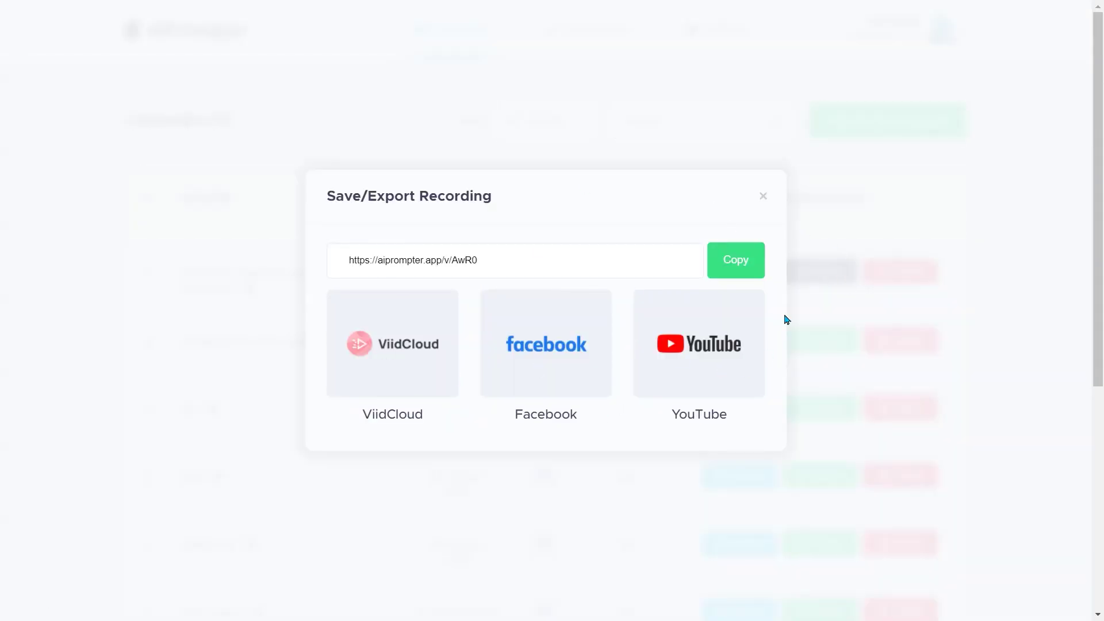
left_click(750, 269)
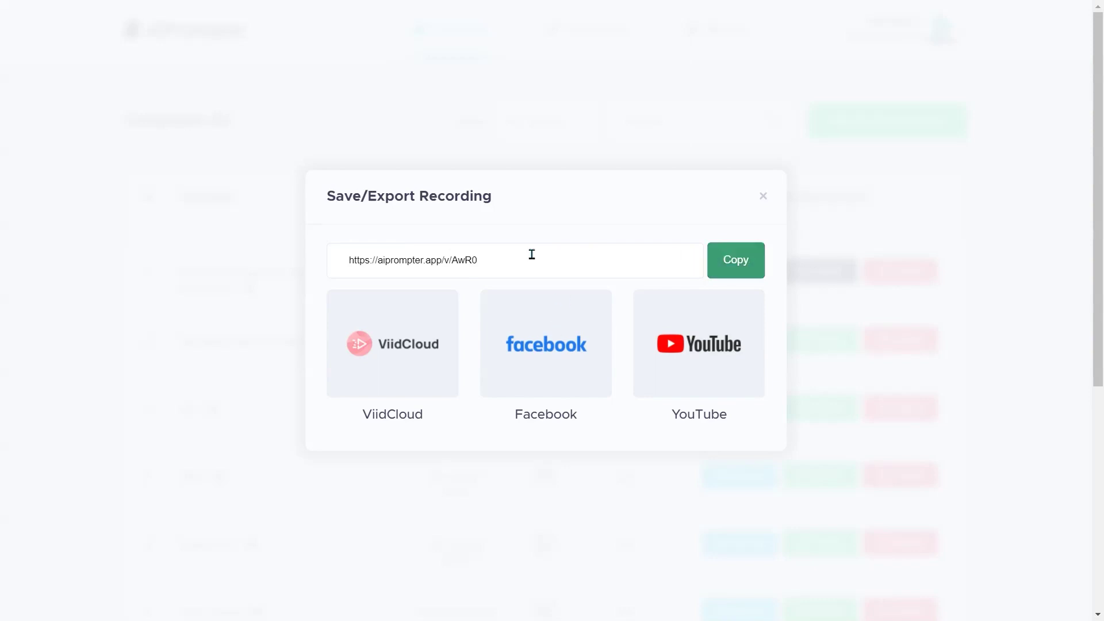
key("Escape")
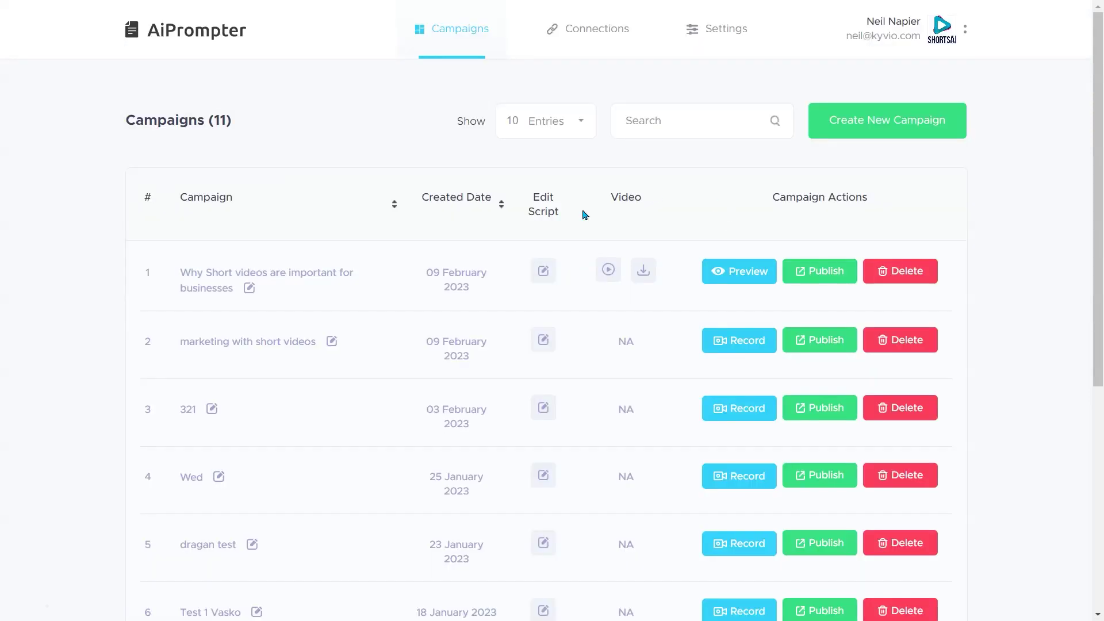
View the saved script of the "Why Short videos are important for businesses" campaign and return to the campaign list.
left_click(732, 345)
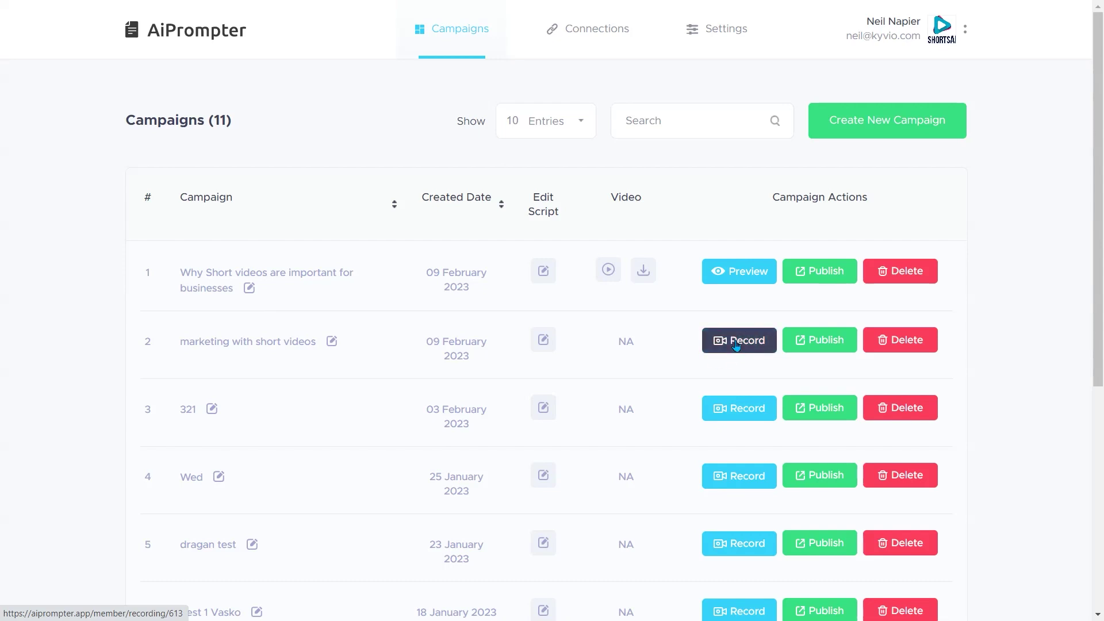
left_click(549, 275)
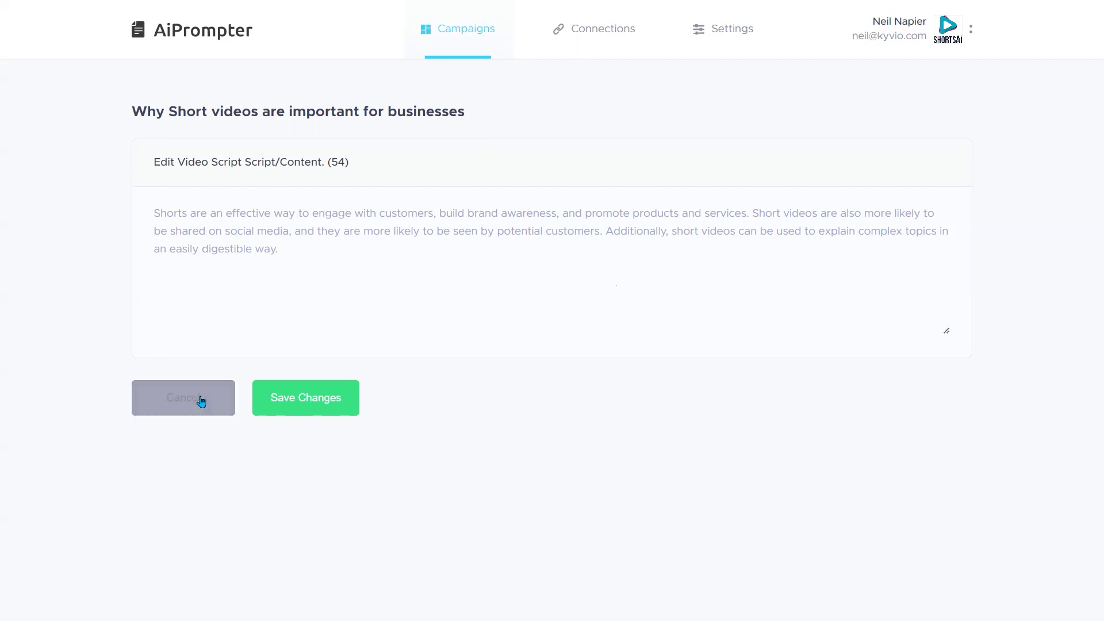
key("alt+Left")
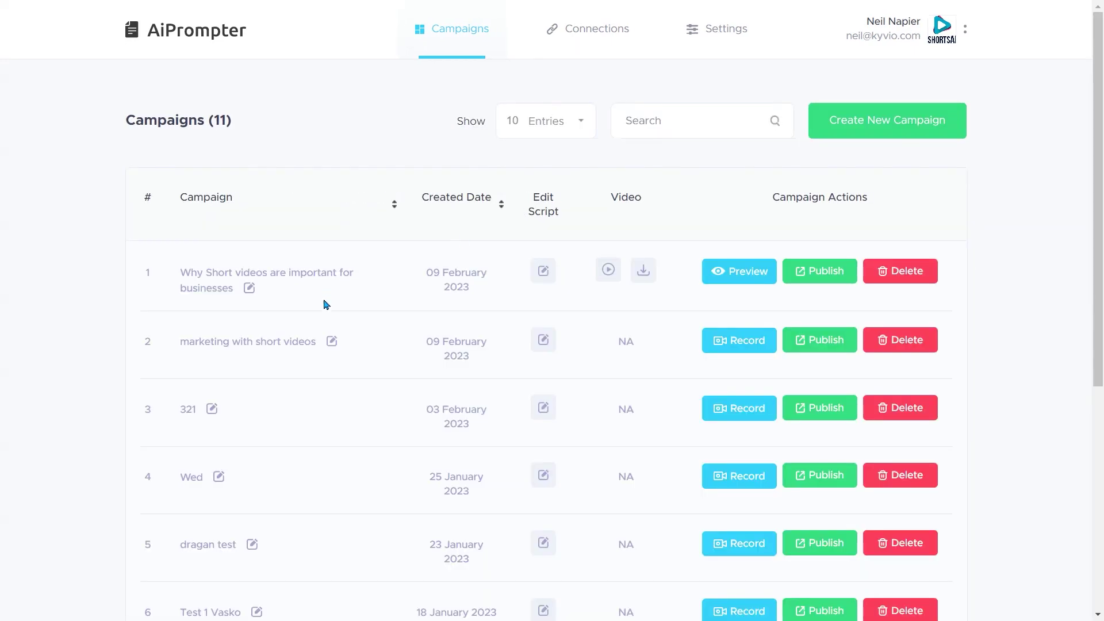
left_click(876, 124)
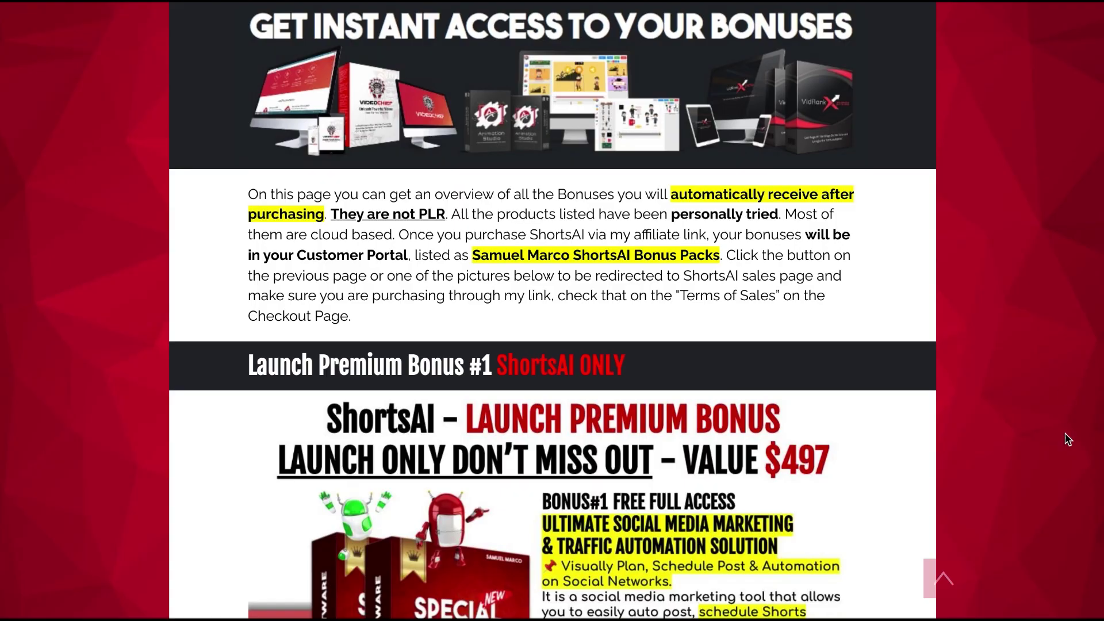
Examine the ShortsAI bonus page from the launch premium bonuses through the premium software and WordPress bonus packs.
scroll(1067, 440, "down", 20)
scroll(1067, 440, "down", 20)
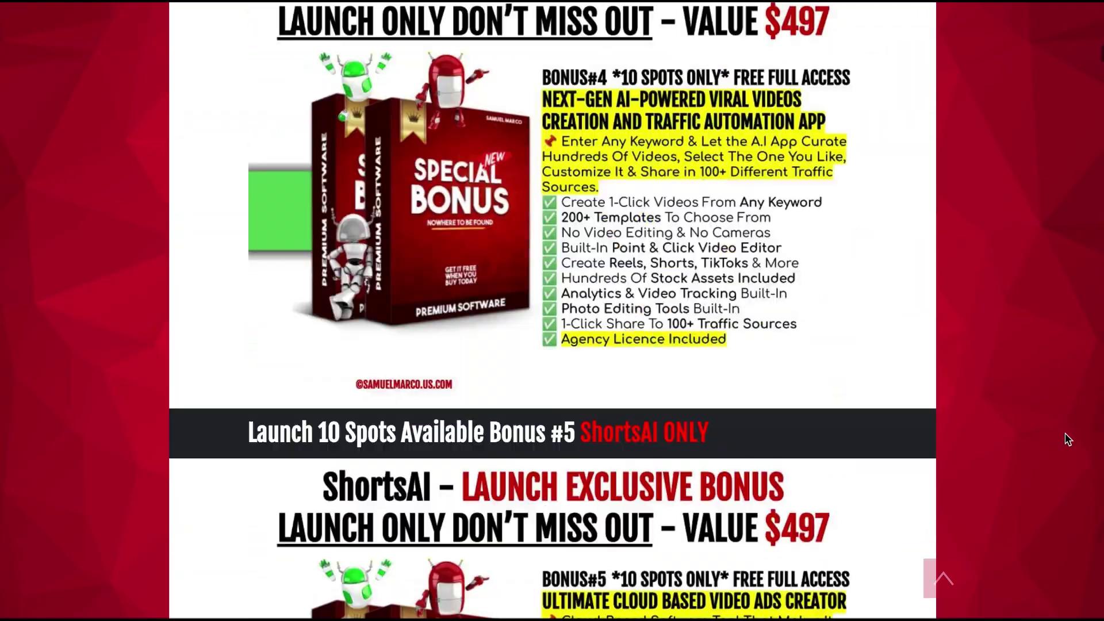
scroll(1066, 440, "down", 20)
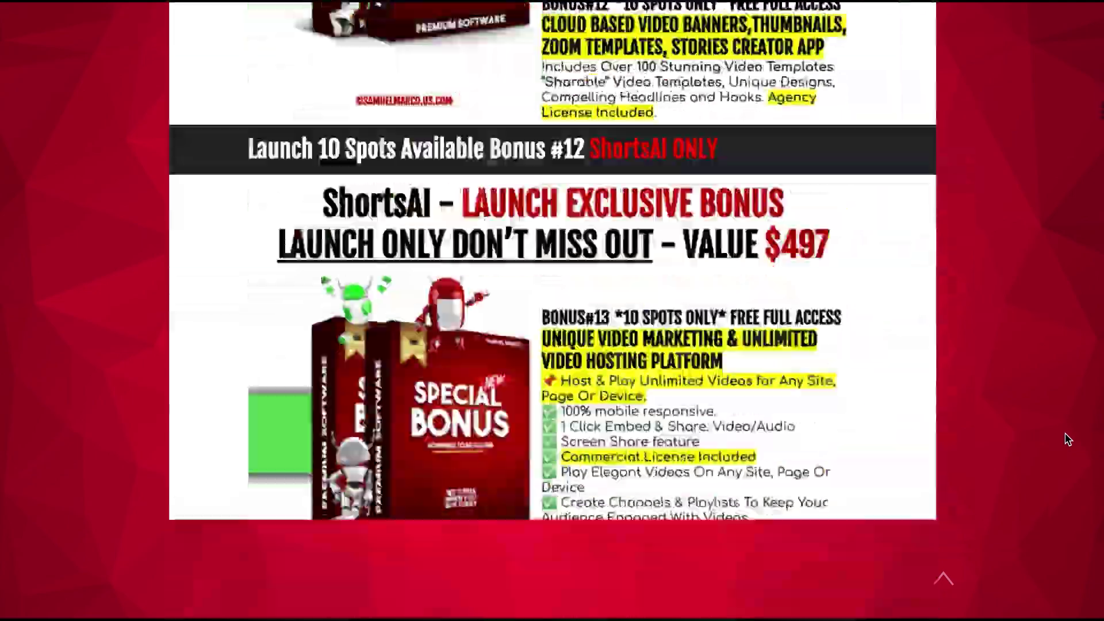
scroll(1067, 439, "down", 20)
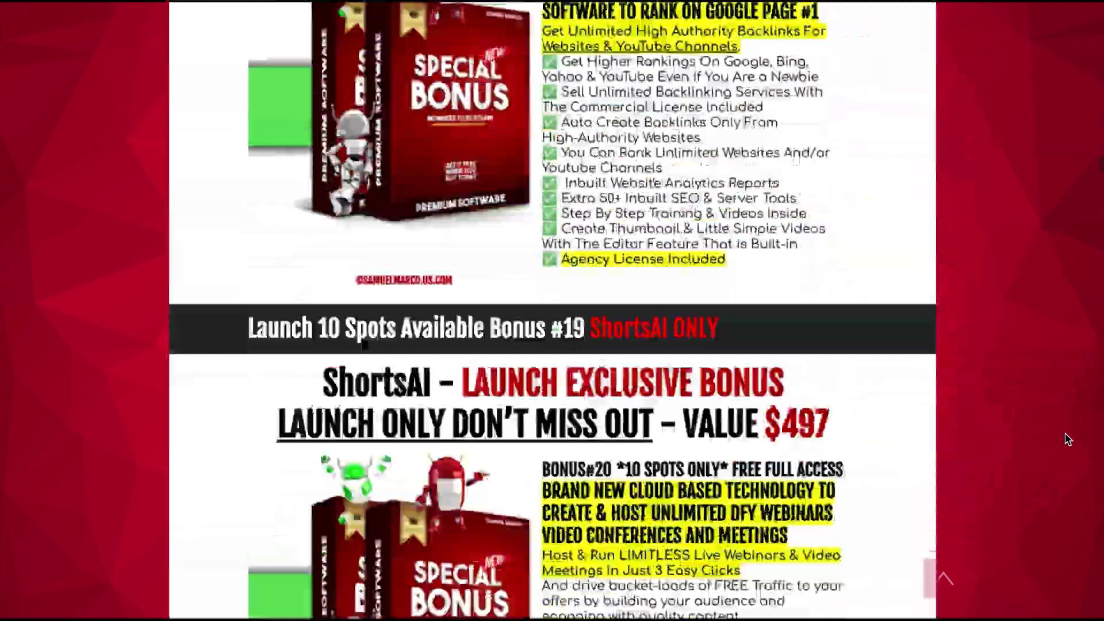
scroll(1067, 439, "down", 20)
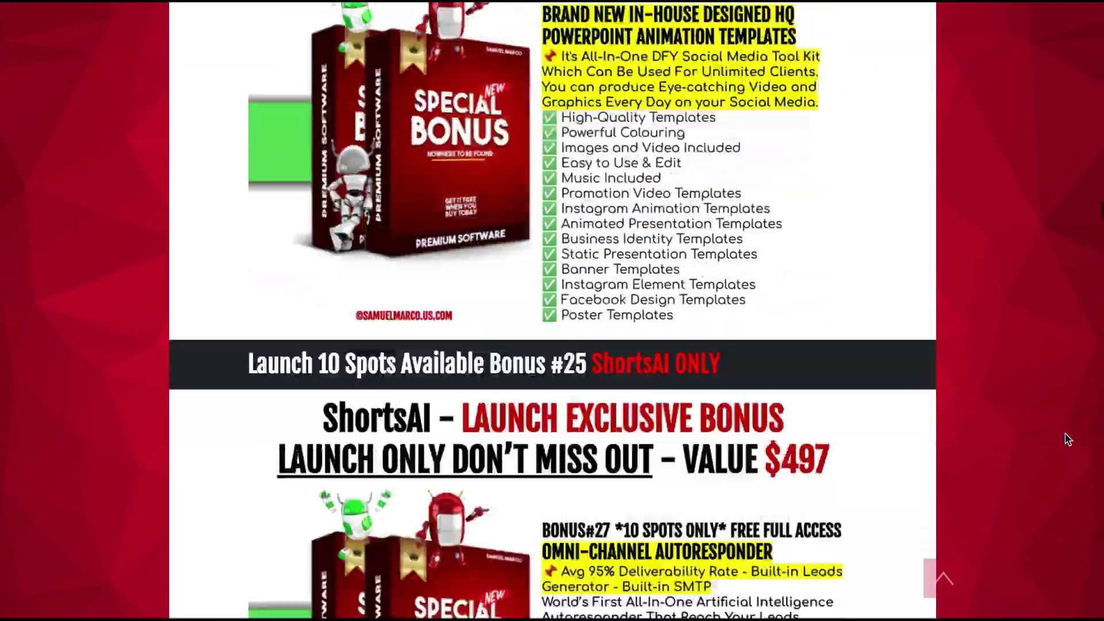
scroll(1066, 440, "down", 20)
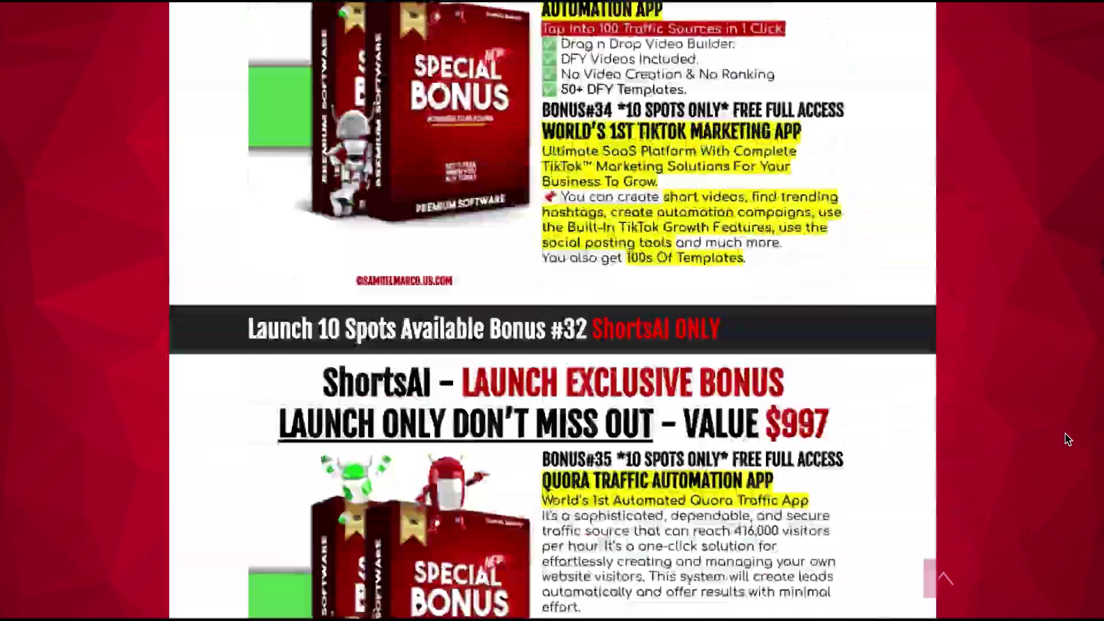
scroll(1067, 439, "down", 20)
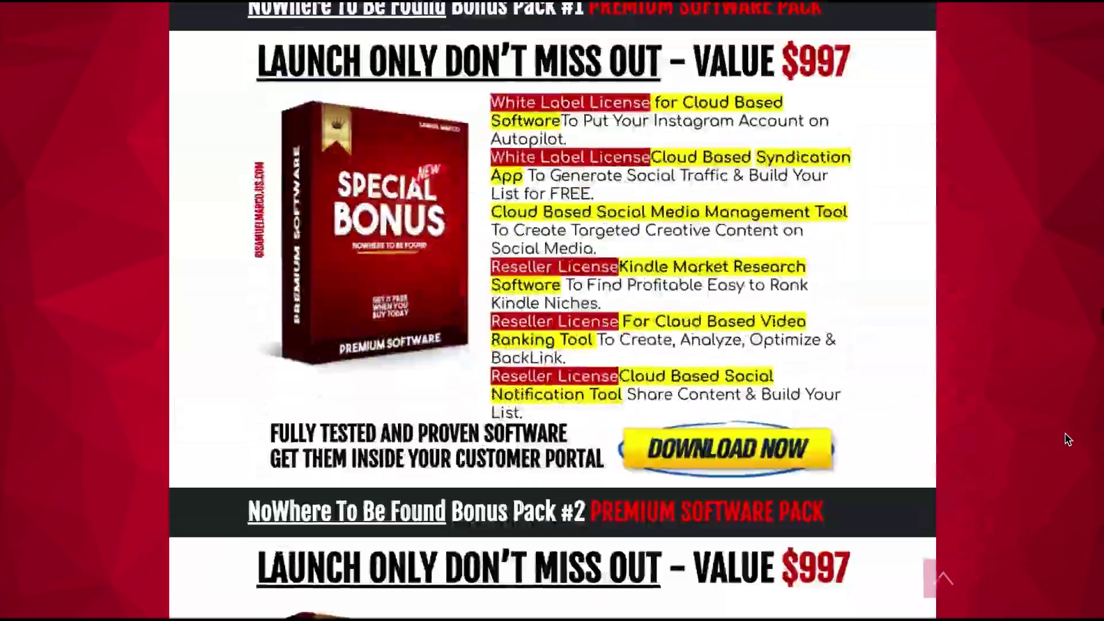
scroll(1067, 439, "down", 20)
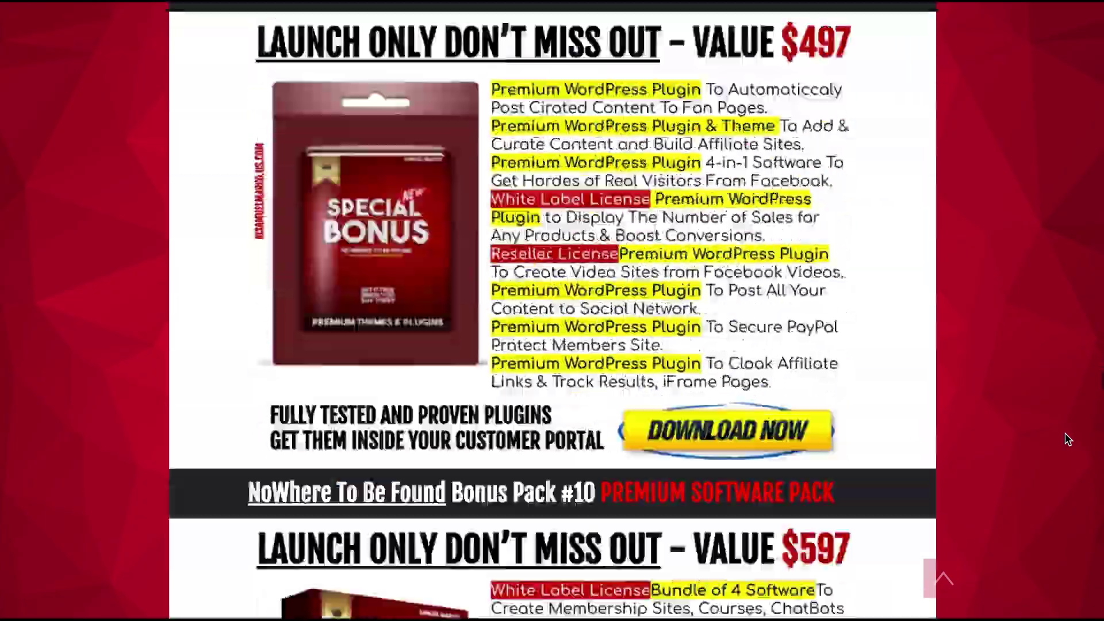
scroll(1066, 439, "down", 20)
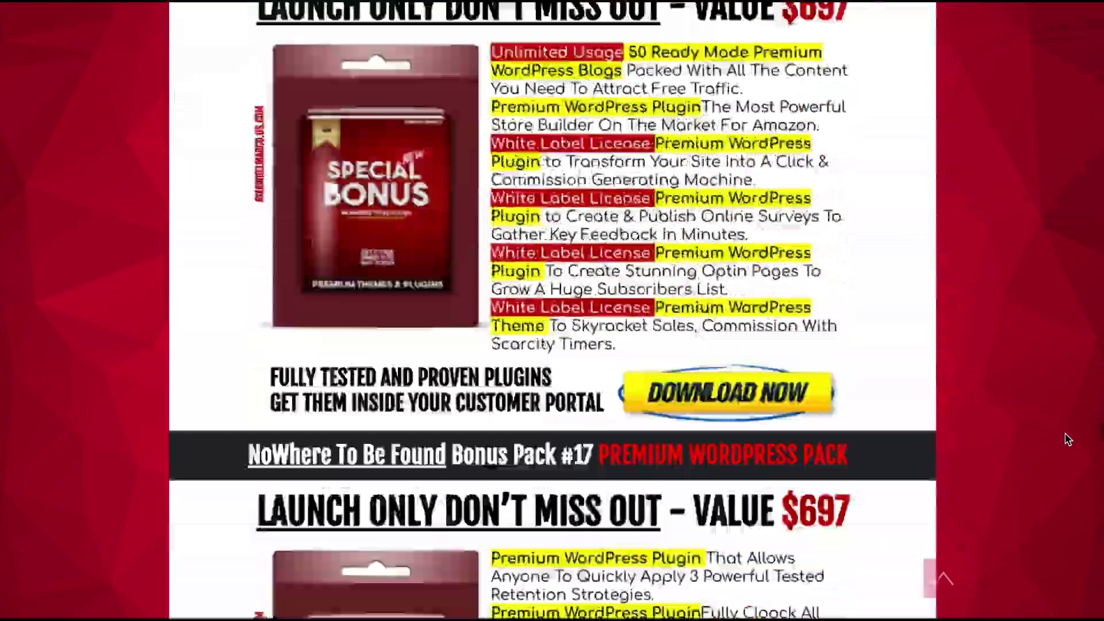
scroll(1067, 439, "down", 20)
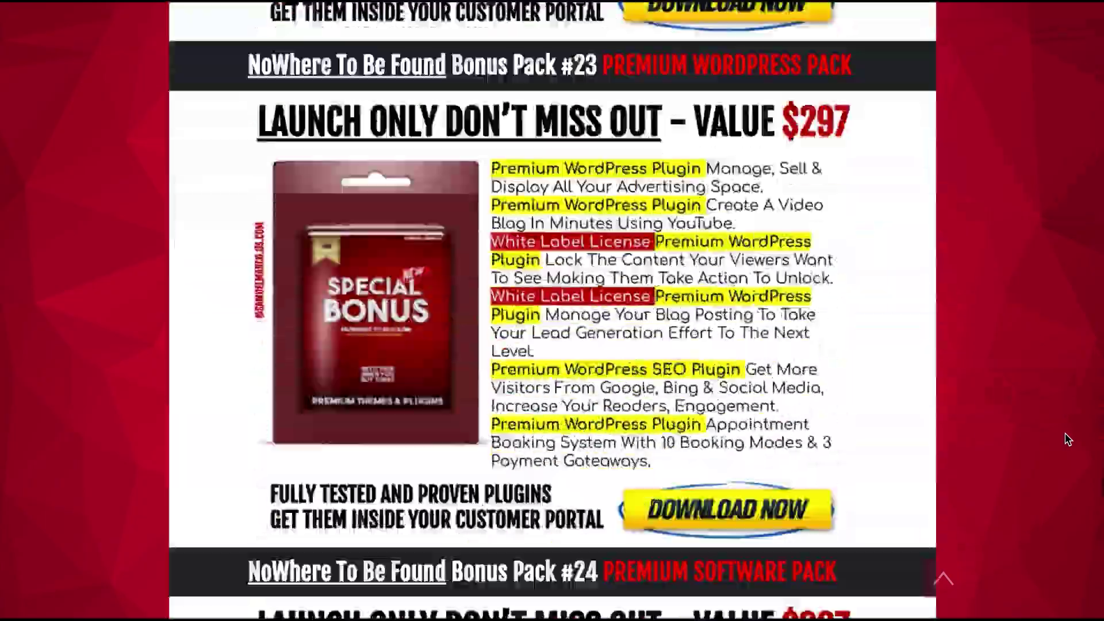
scroll(1067, 439, "down", 20)
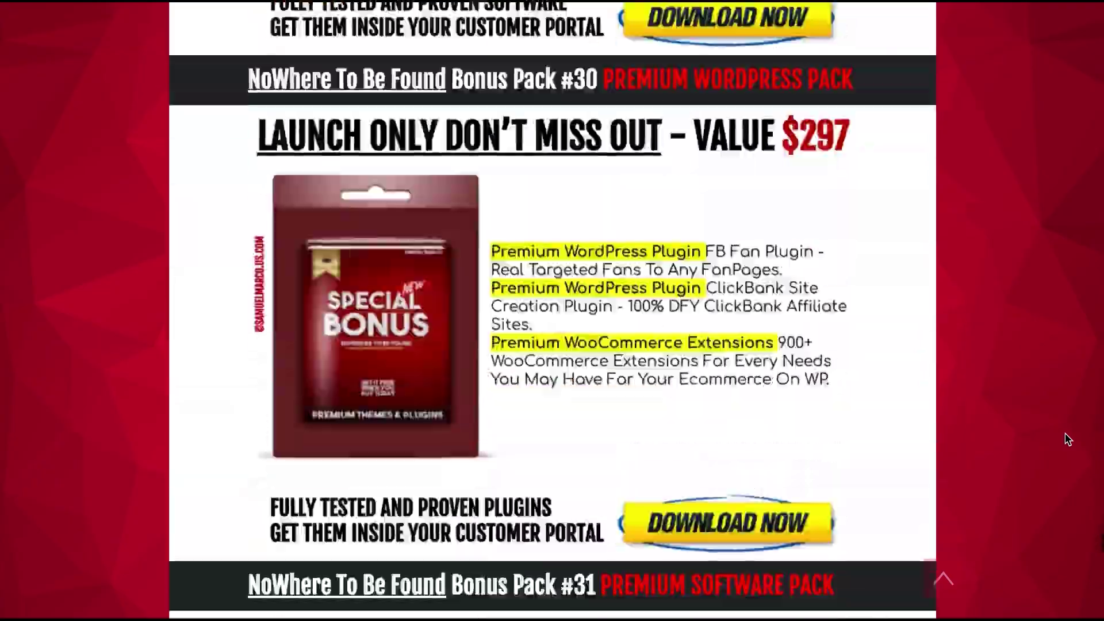
scroll(1066, 439, "down", 20)
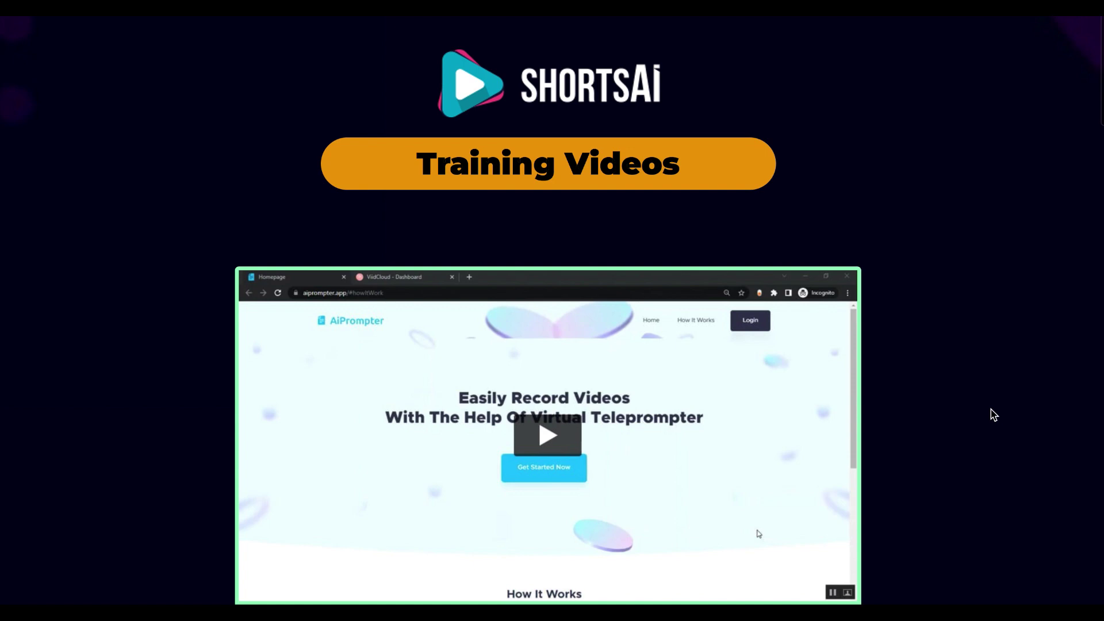
Look through the training videos offered on the ShortsAi training page.
scroll(994, 414, "down", 12)
scroll(994, 415, "down", 13)
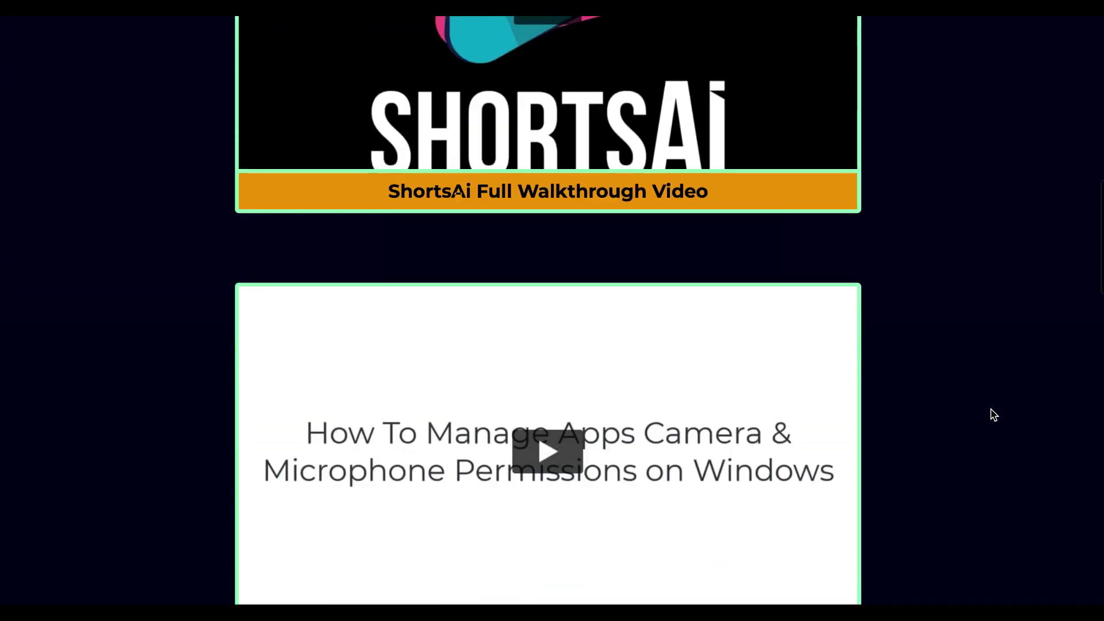
scroll(994, 414, "down", 14)
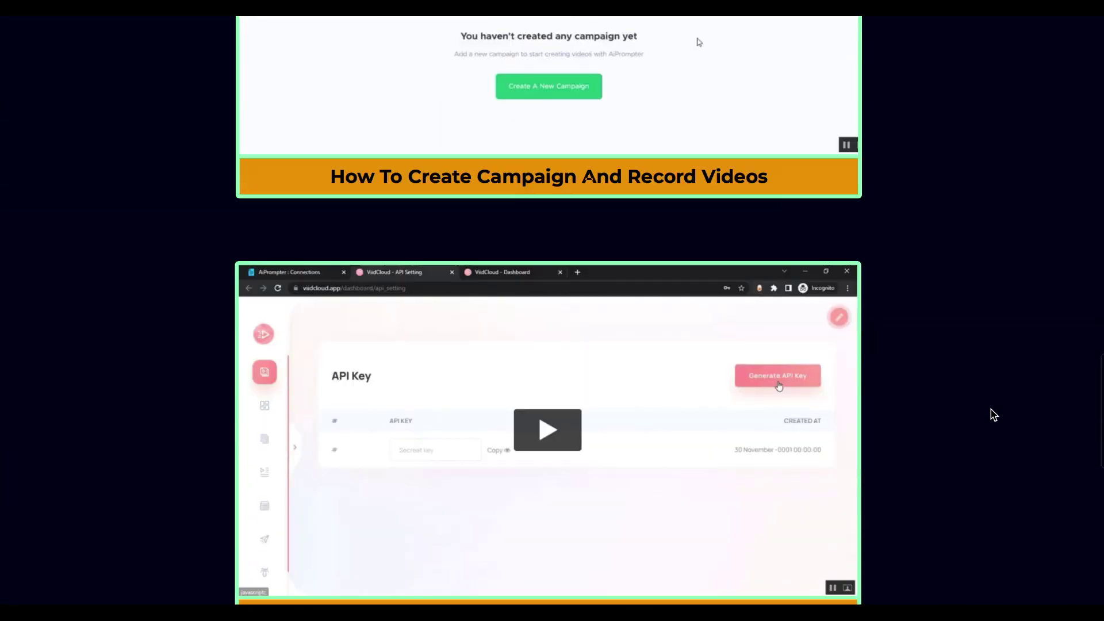
scroll(994, 415, "down", 4)
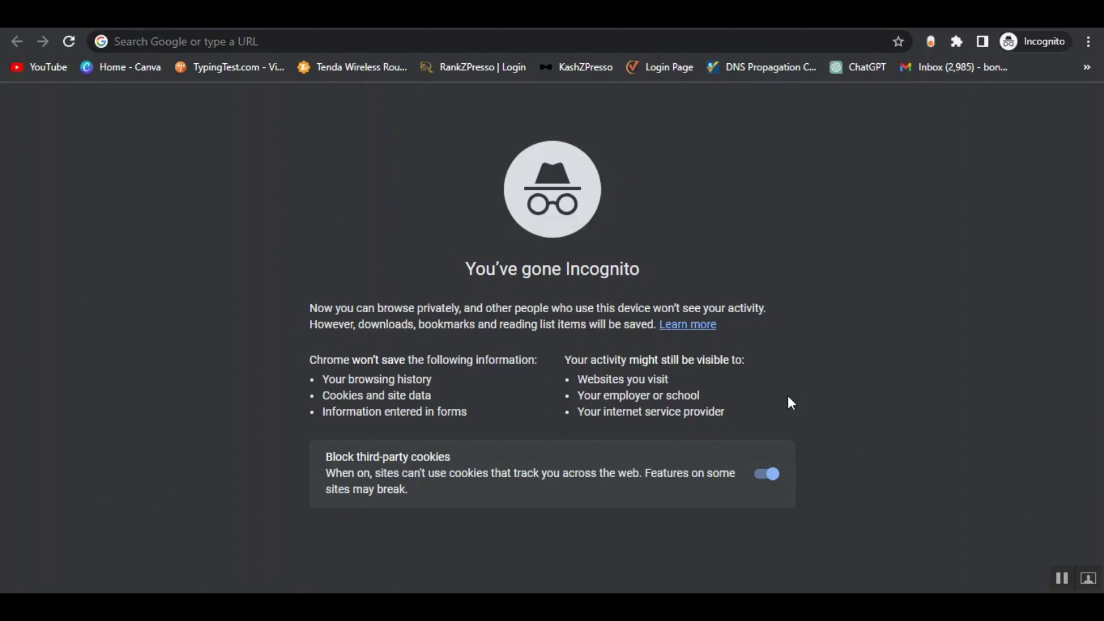
Open the Windows settings, search for "camer" and open the camera privacy settings.
key("super")
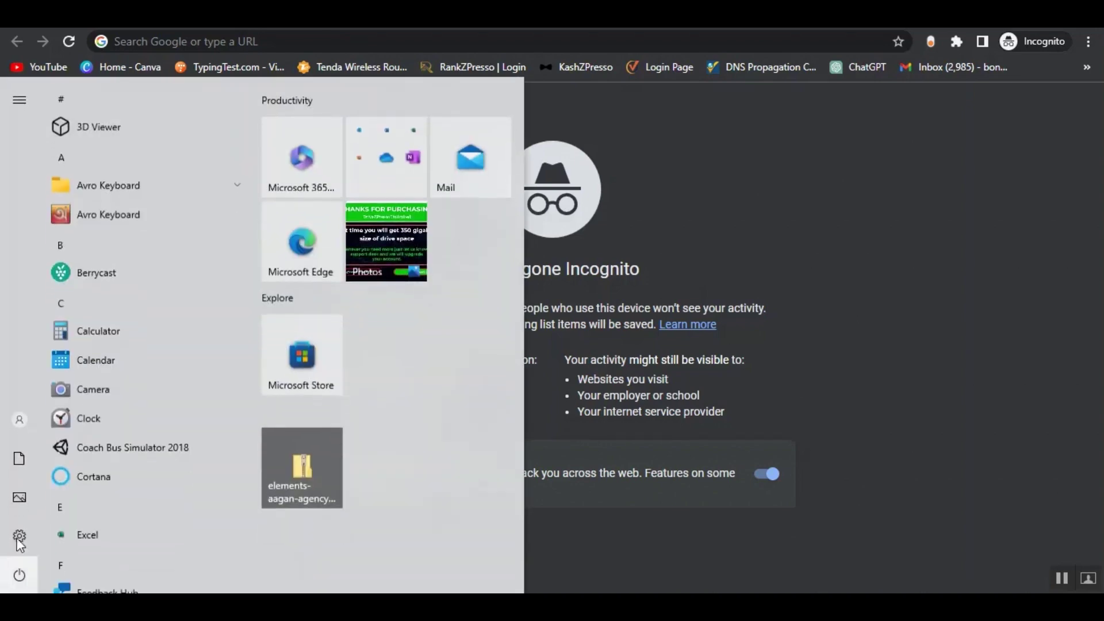
left_click(19, 534)
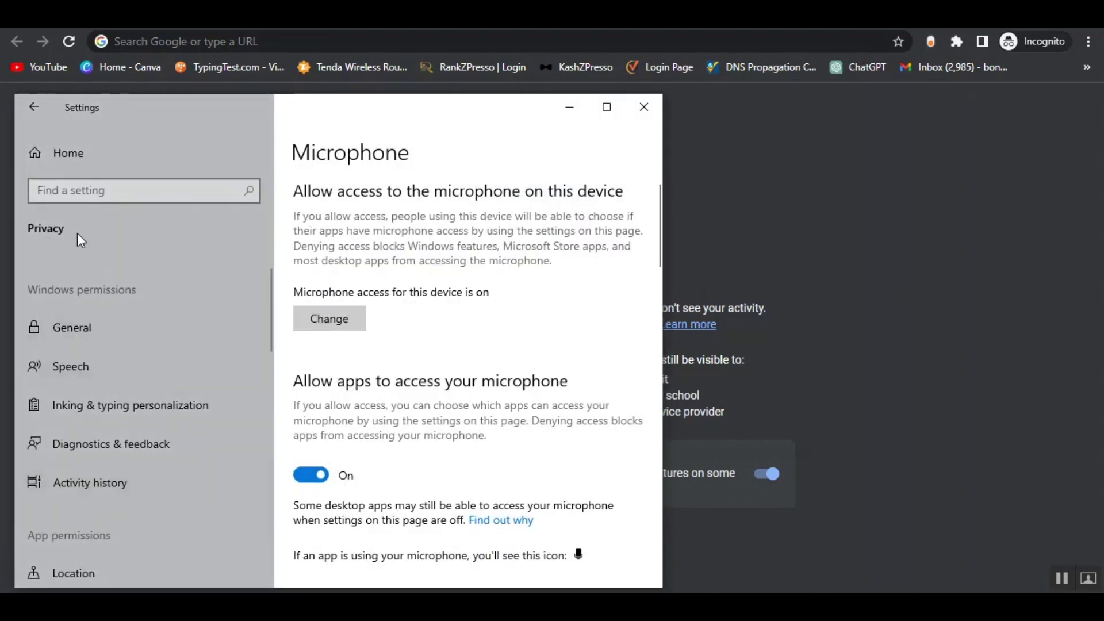
left_click(86, 191)
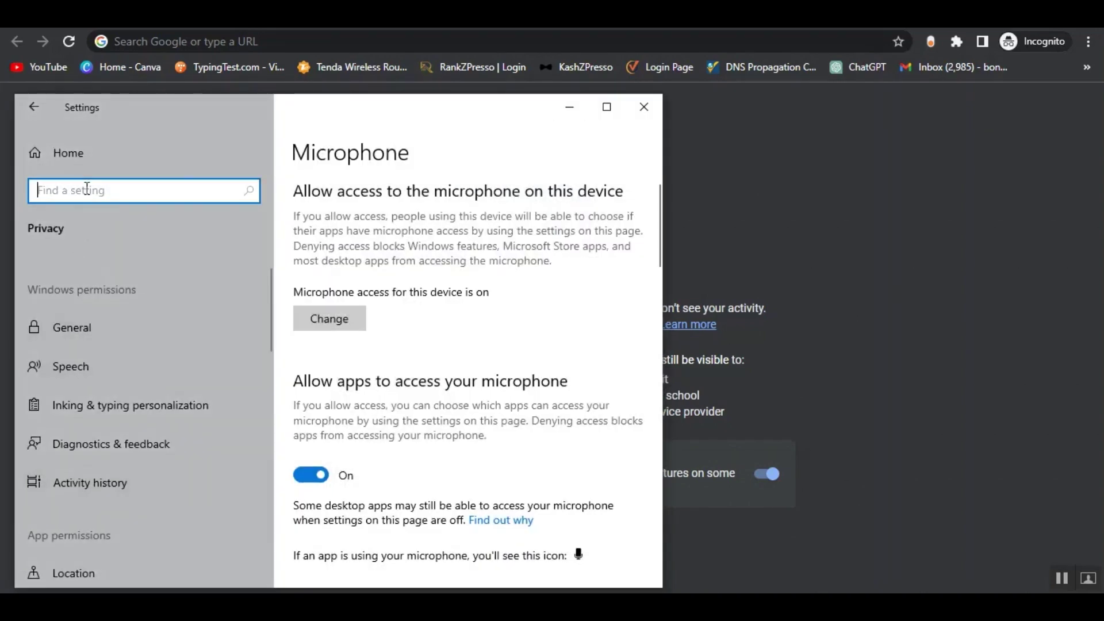
type("camer")
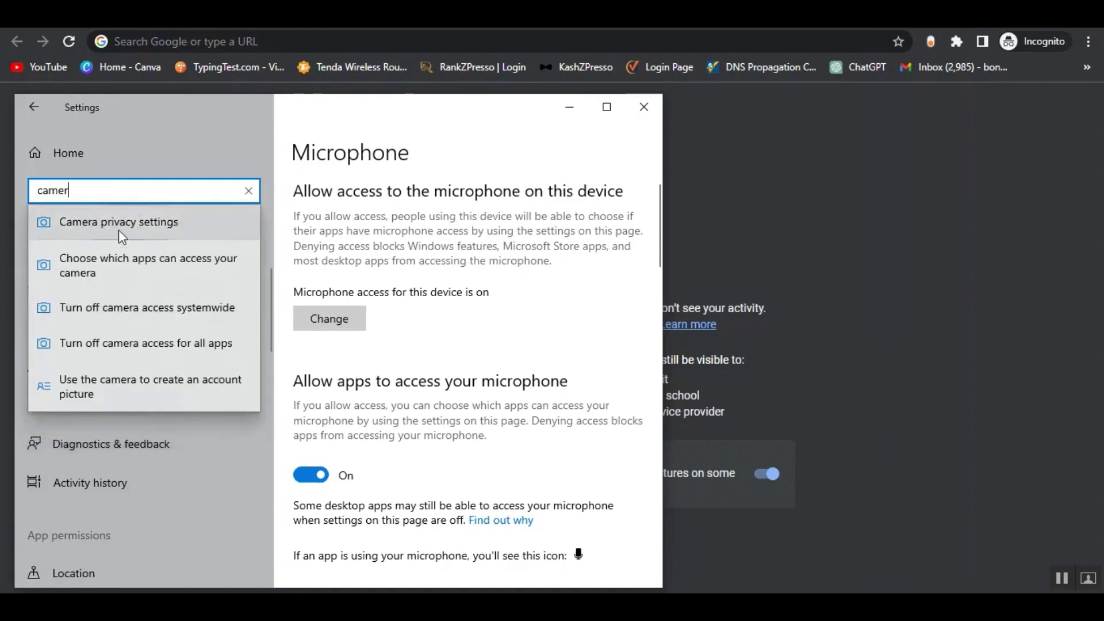
left_click(153, 230)
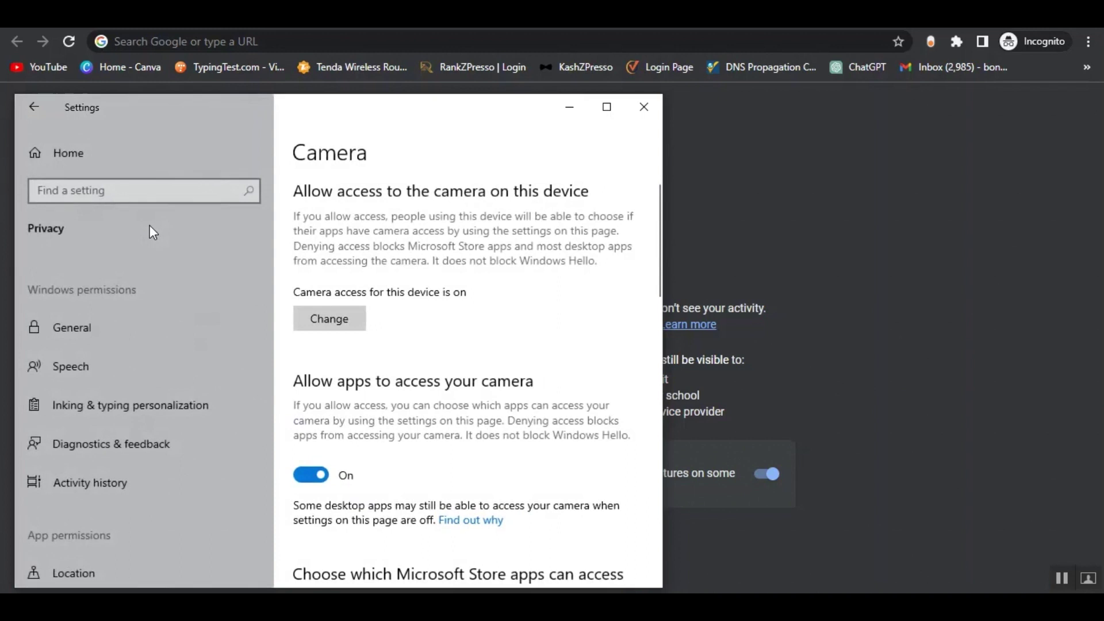
Examine the camera access settings for apps in general, for Microsoft Store apps and for desktop apps.
scroll(493, 242, "down", 1)
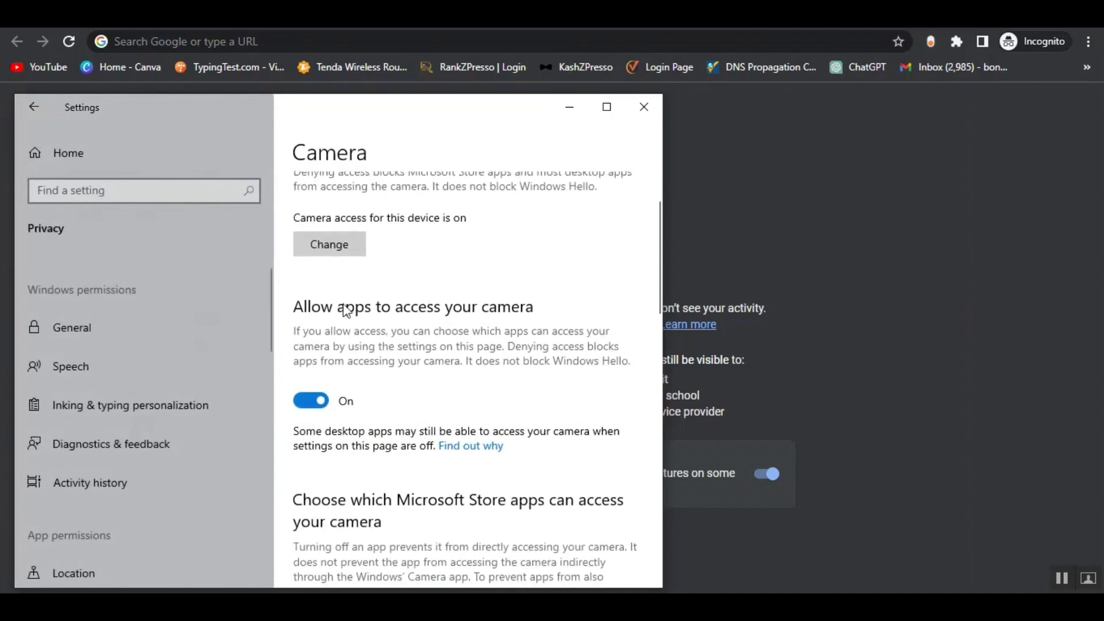
scroll(431, 263, "down", 1)
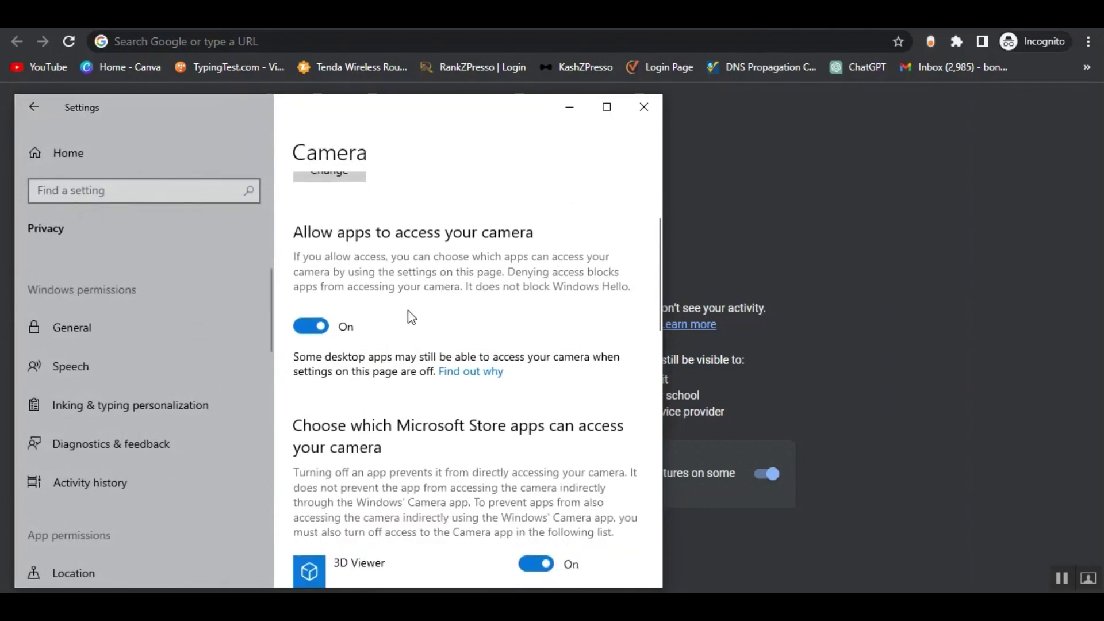
scroll(407, 316, "down", 1)
scroll(402, 276, "down", 2)
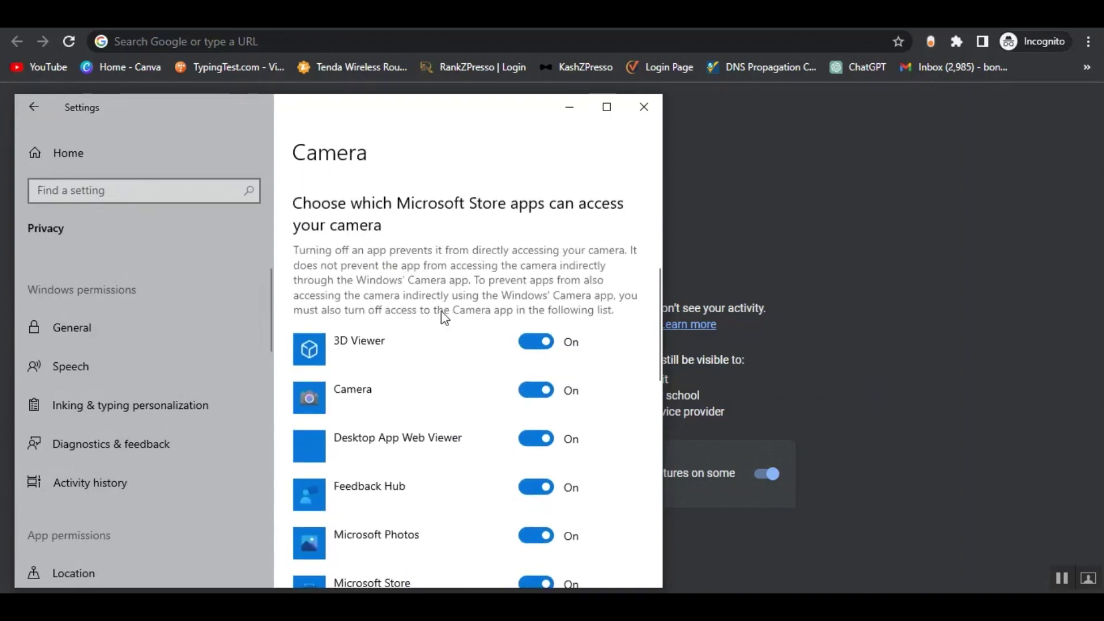
scroll(442, 322, "down", 4)
scroll(449, 338, "down", 4)
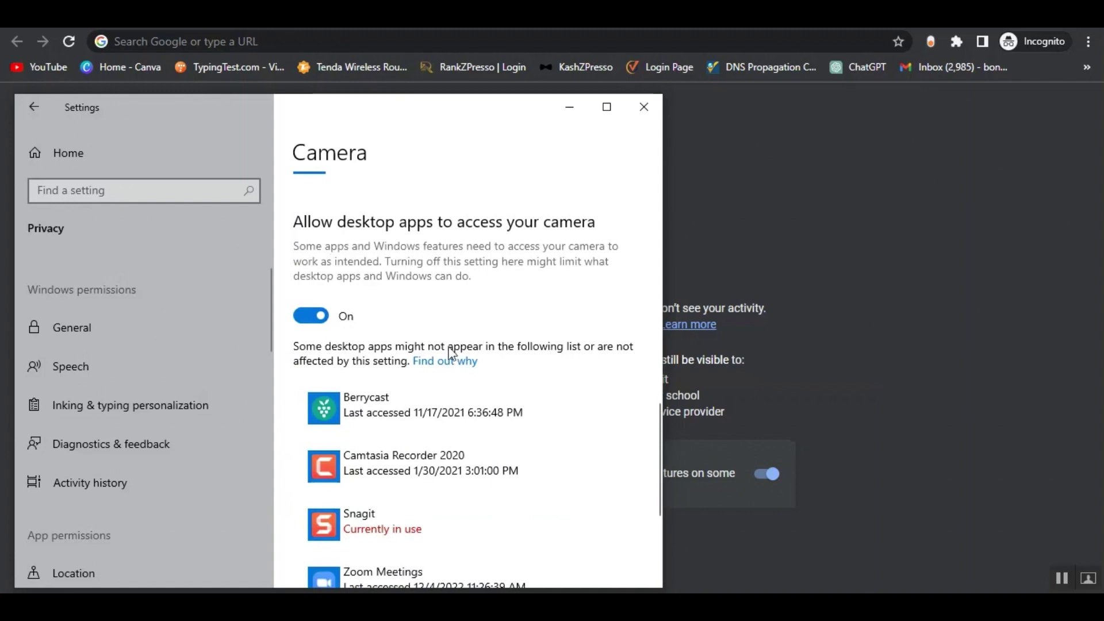
scroll(413, 318, "down", 3)
scroll(430, 336, "up", 2)
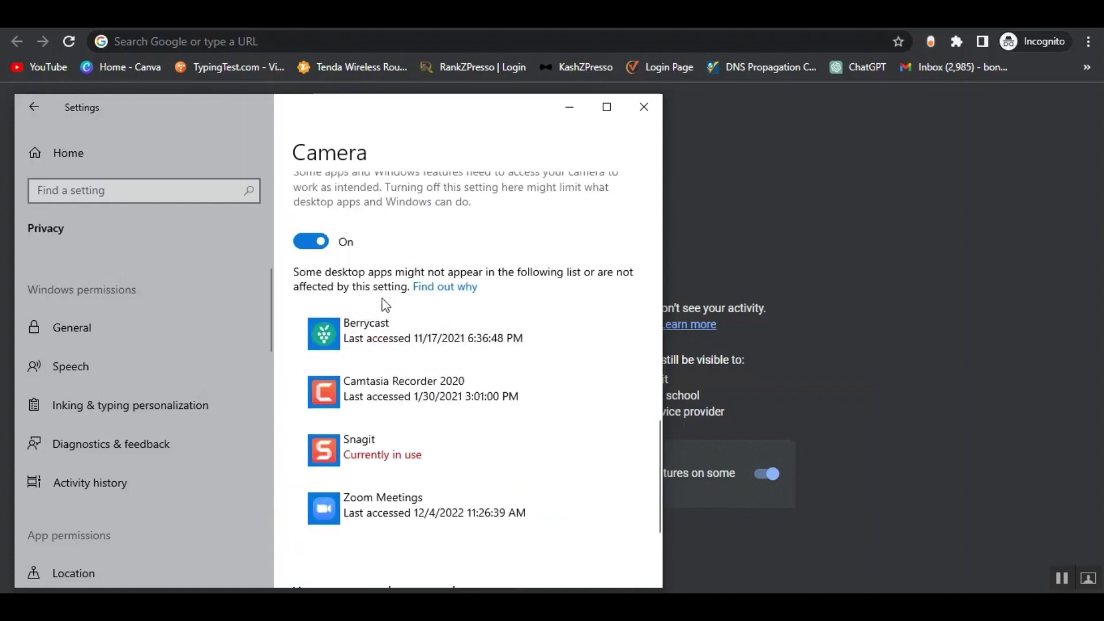
scroll(431, 352, "up", 10)
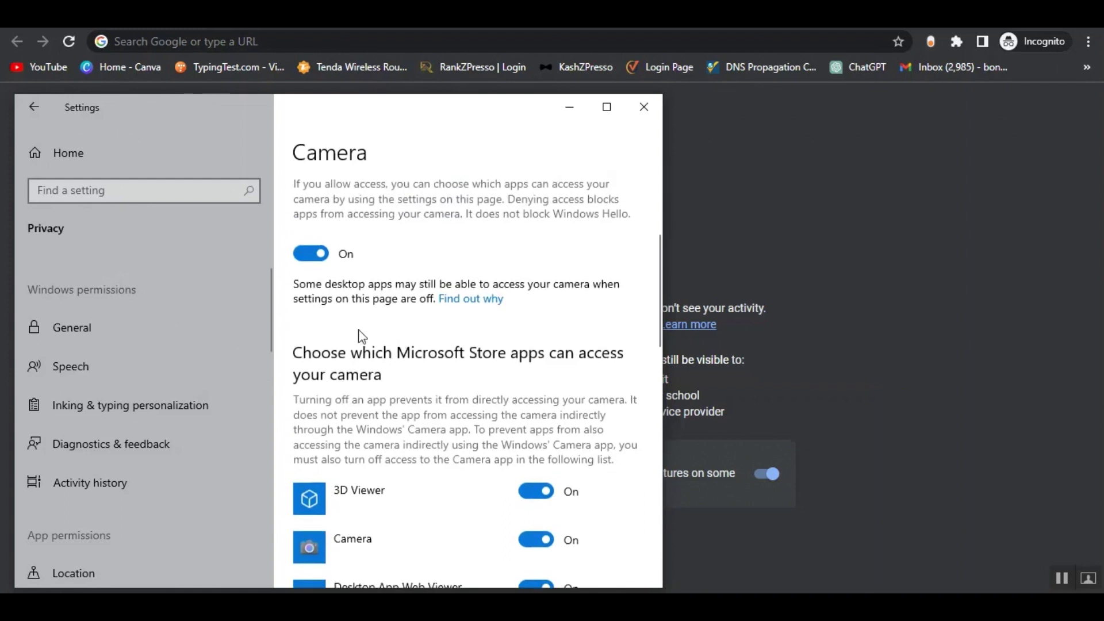
Search the settings for "mic" and open the microphone privacy settings.
left_click(185, 192)
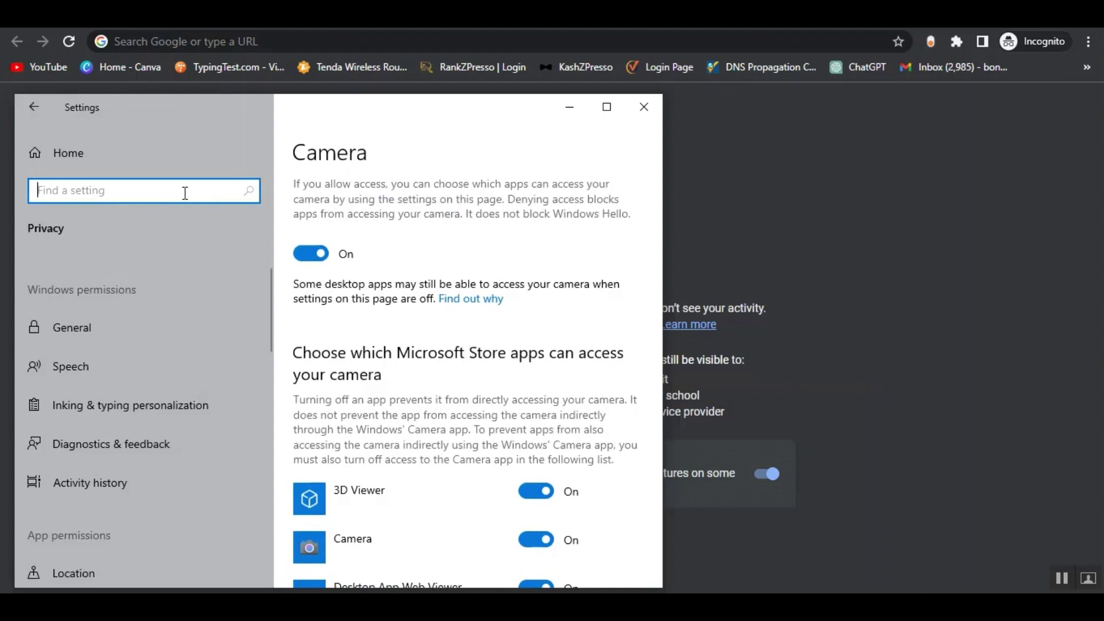
type("mic")
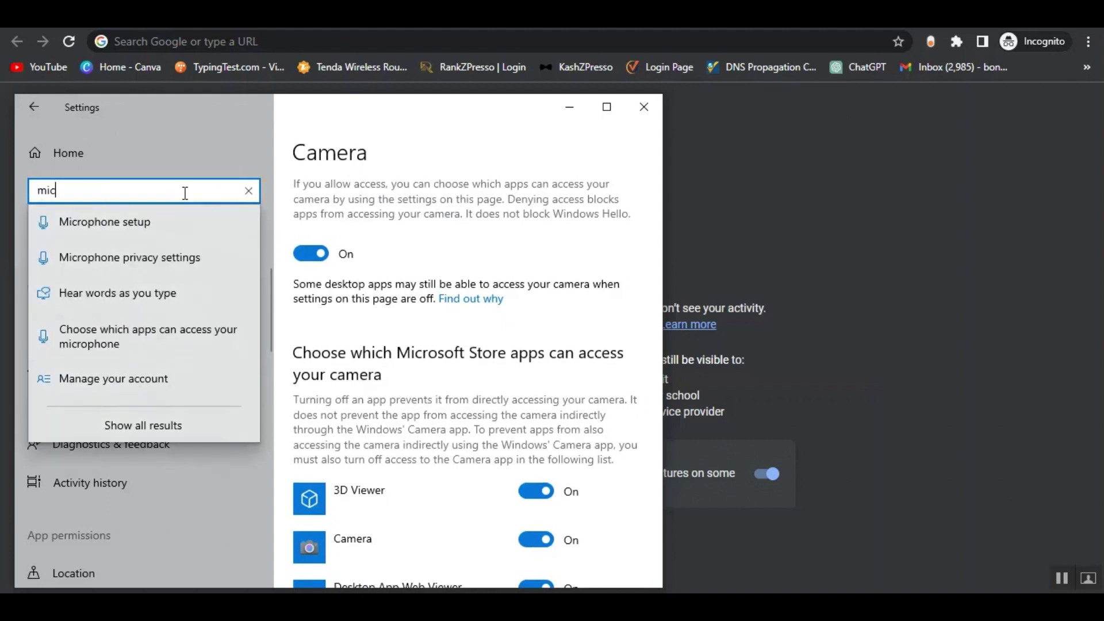
left_click(155, 260)
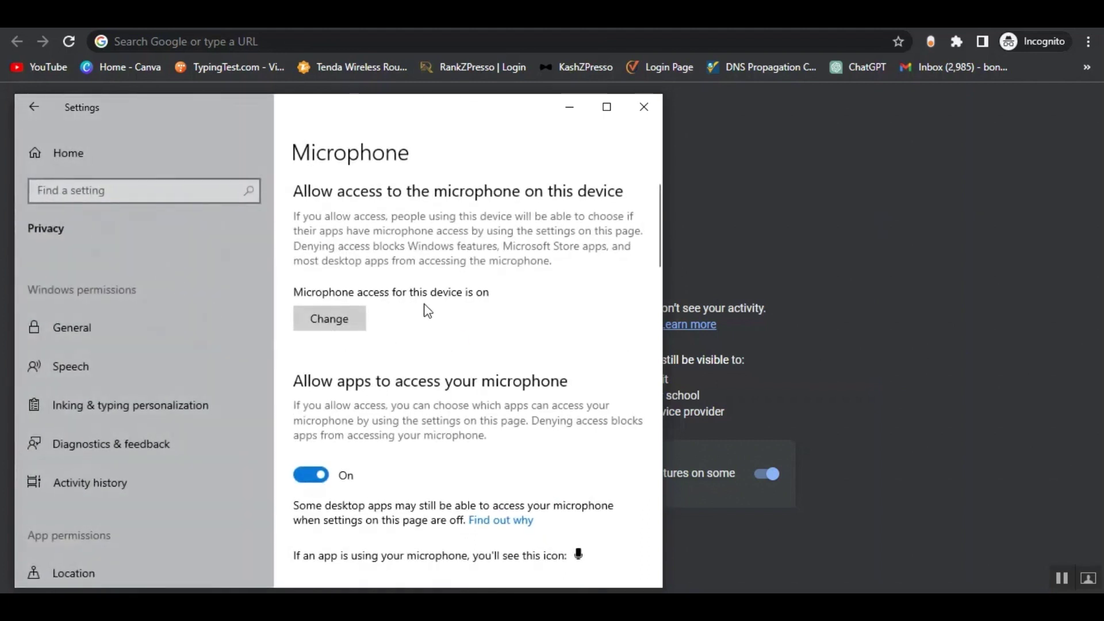
Examine the microphone access settings for apps in general, for Microsoft Store apps and for desktop apps.
scroll(416, 291, "down", 3)
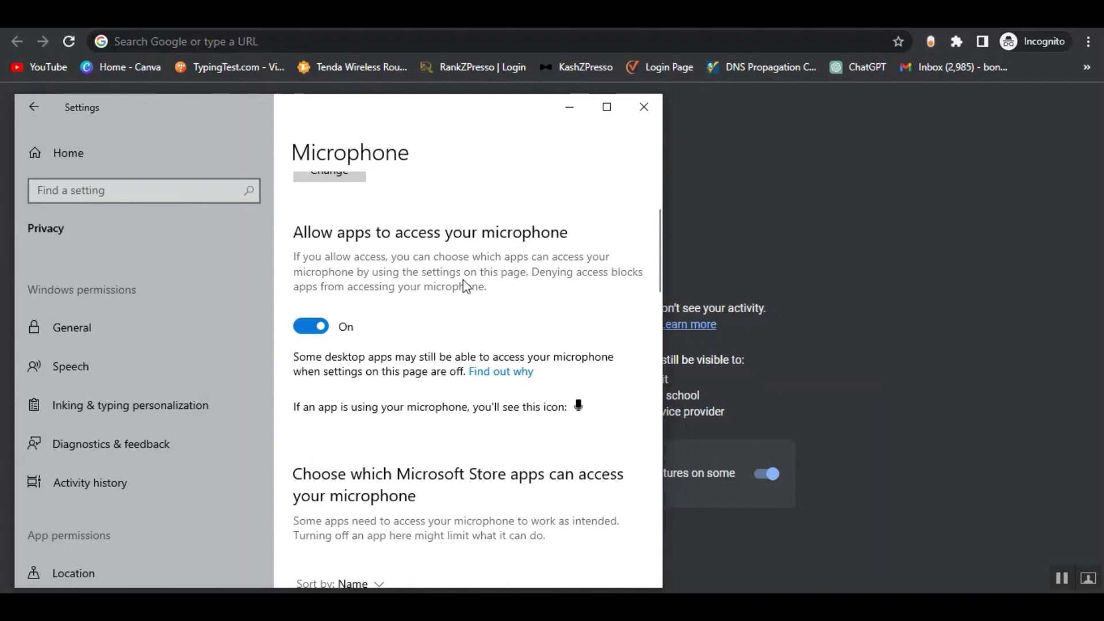
scroll(345, 328, "down", 2)
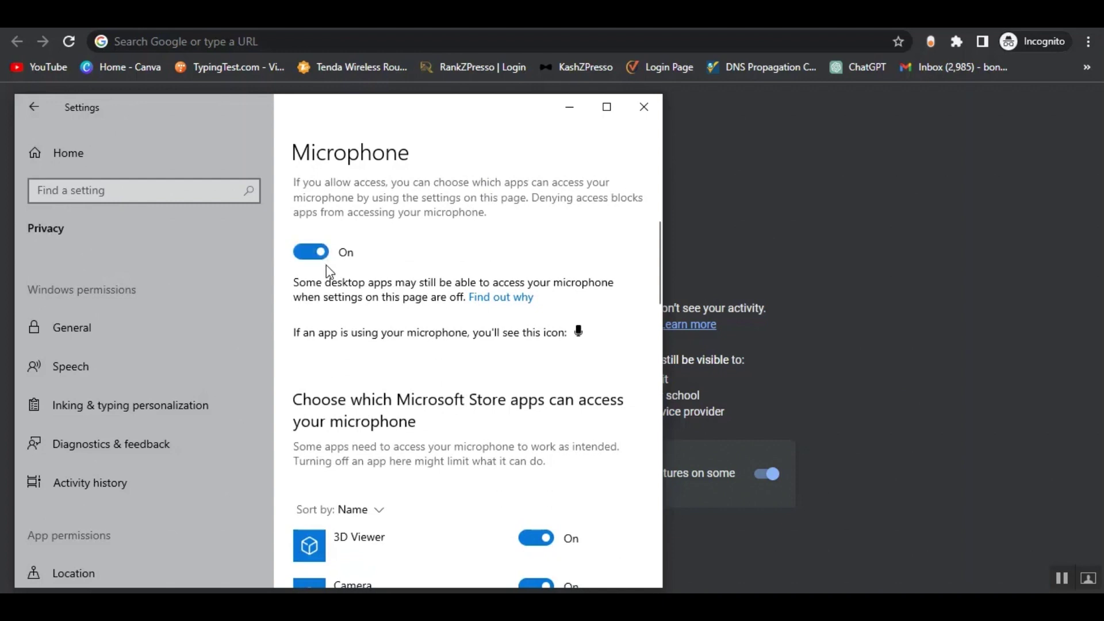
scroll(336, 253, "down", 4)
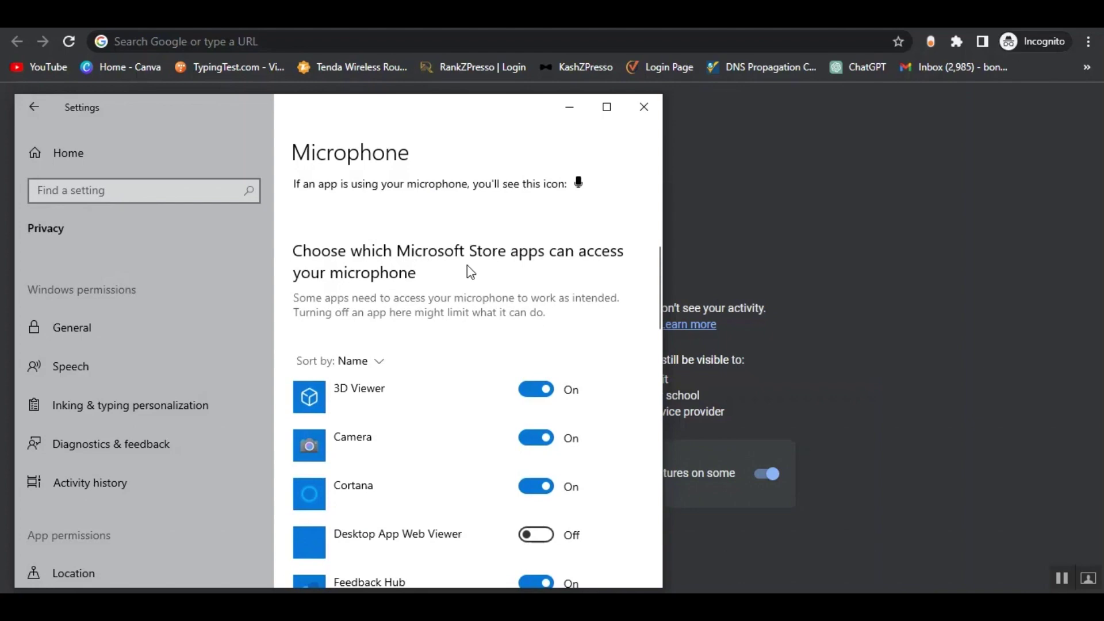
scroll(431, 296, "down", 5)
scroll(433, 300, "down", 10)
scroll(439, 315, "down", 4)
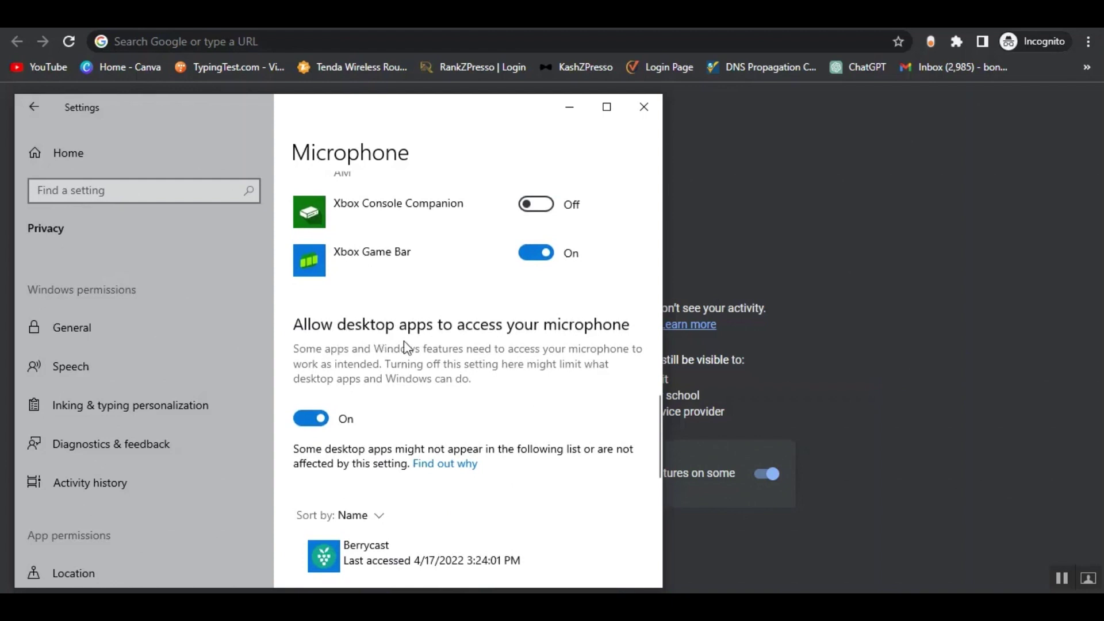
scroll(464, 361, "down", 5)
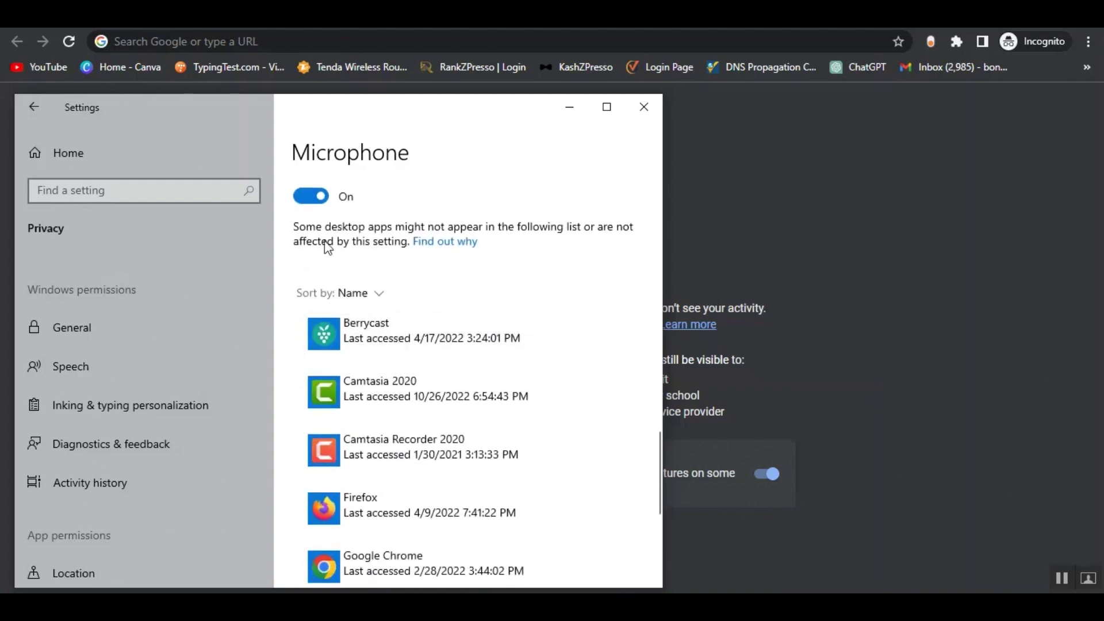
scroll(339, 276, "down", 2)
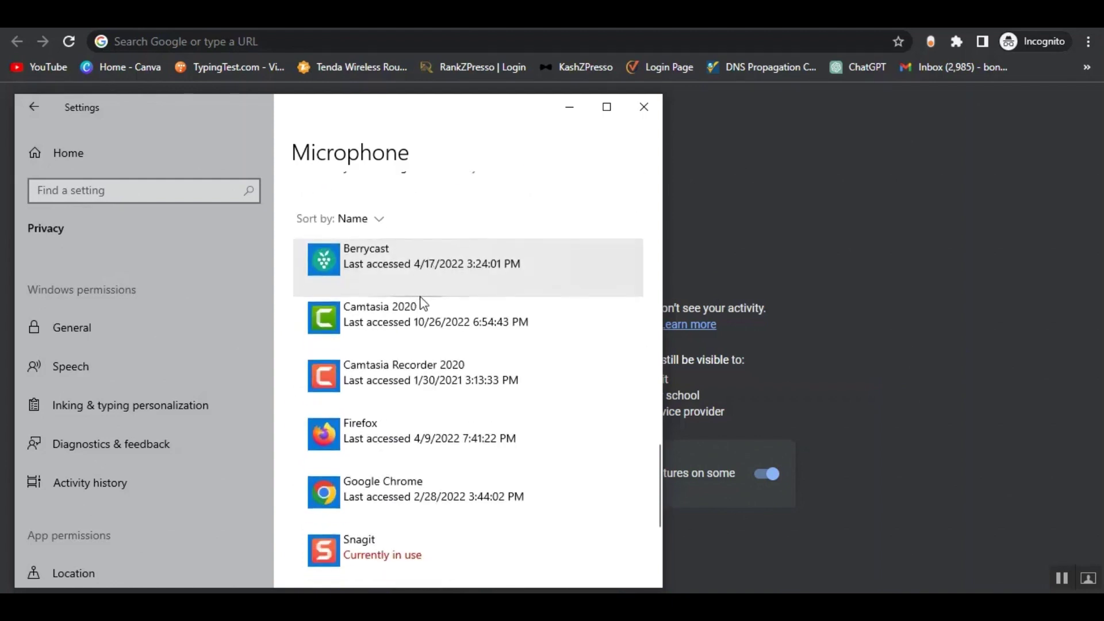
scroll(449, 414, "up", 10)
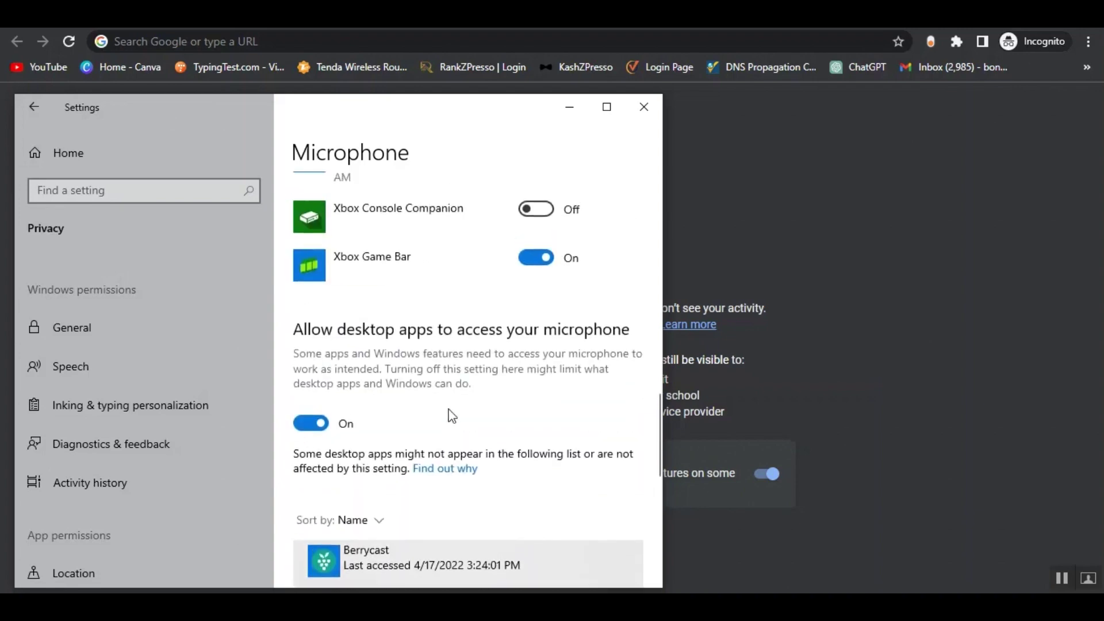
scroll(452, 415, "up", 8)
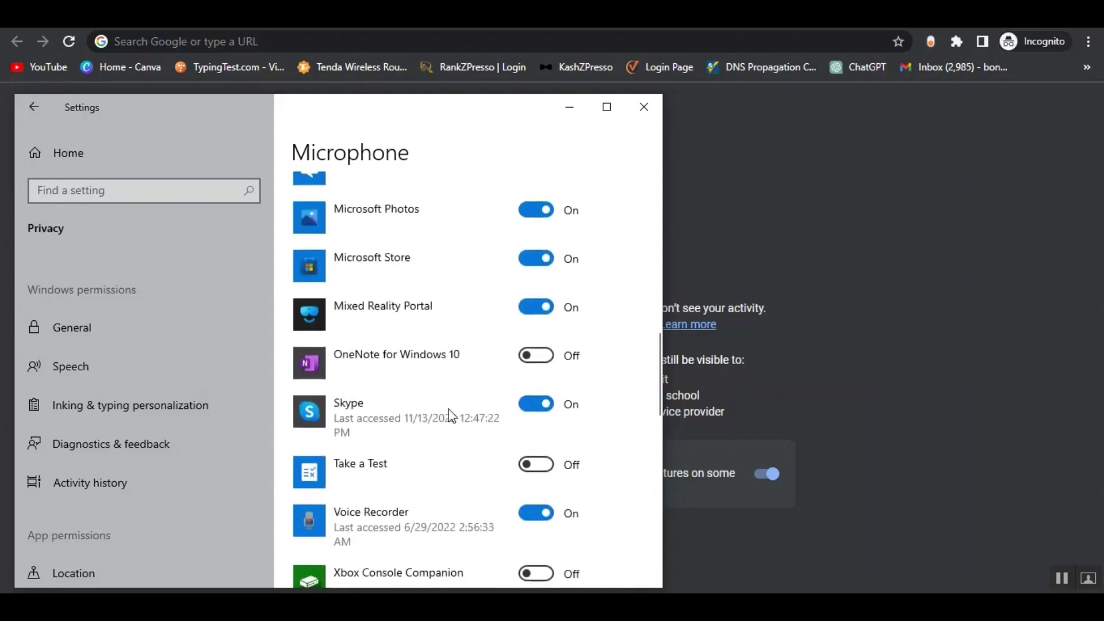
scroll(451, 416, "up", 10)
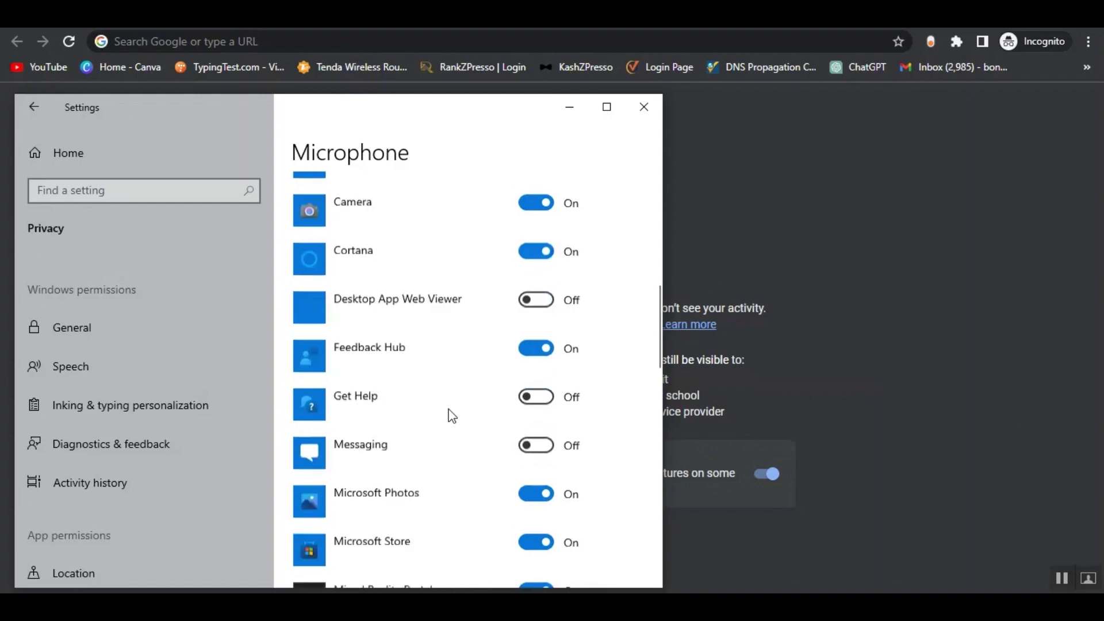
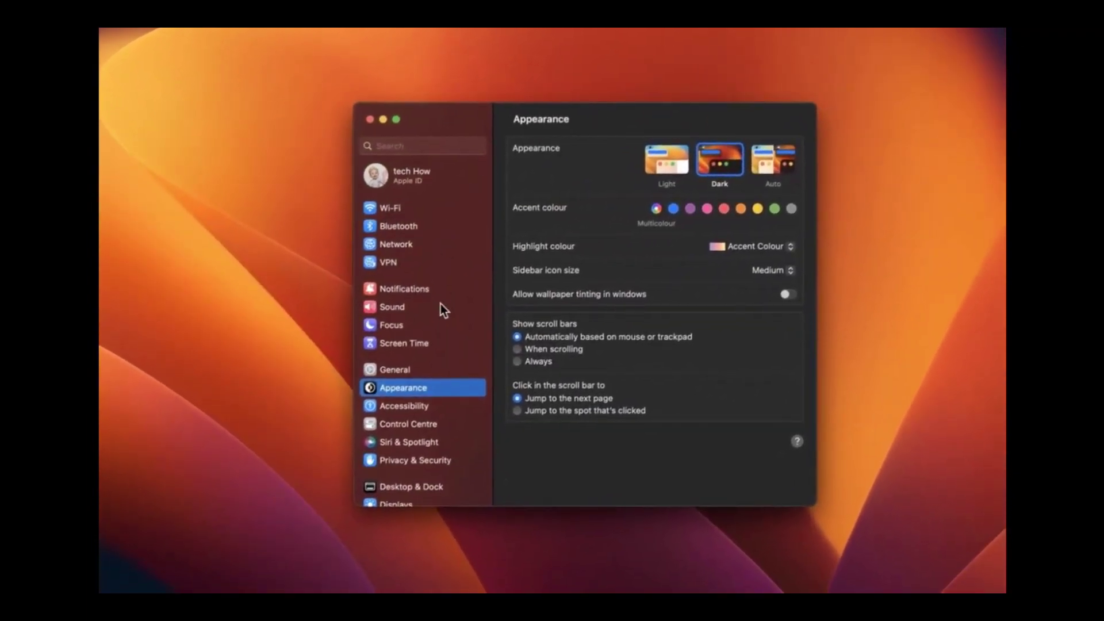
Open the list of applications allowed to use the microphone in the Mac's Privacy & Security settings.
scroll(441, 303, "down", 5)
left_click(440, 356)
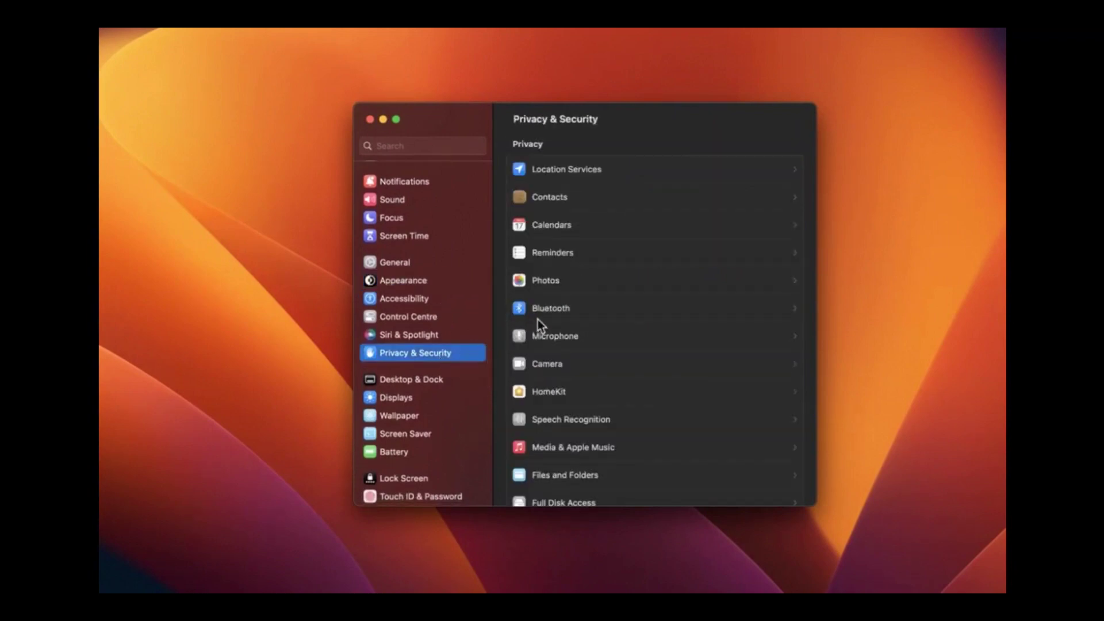
scroll(537, 319, "down", 5)
scroll(537, 319, "up", 3)
left_click(554, 276)
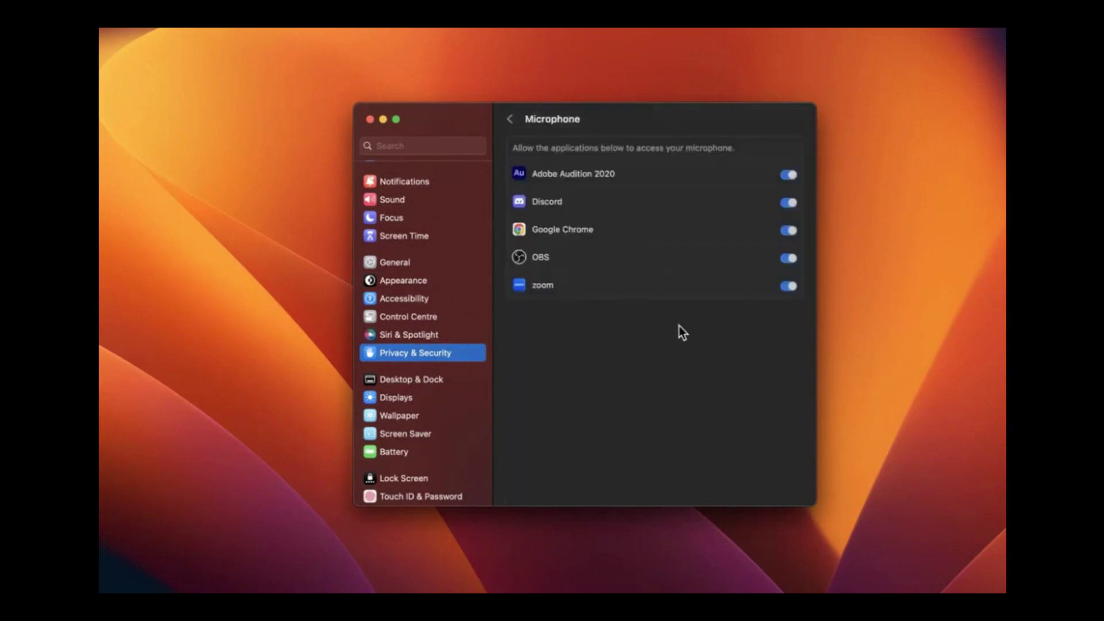
Turn Discord's microphone access off and on again, postponing the app's restart both times.
left_click(786, 204)
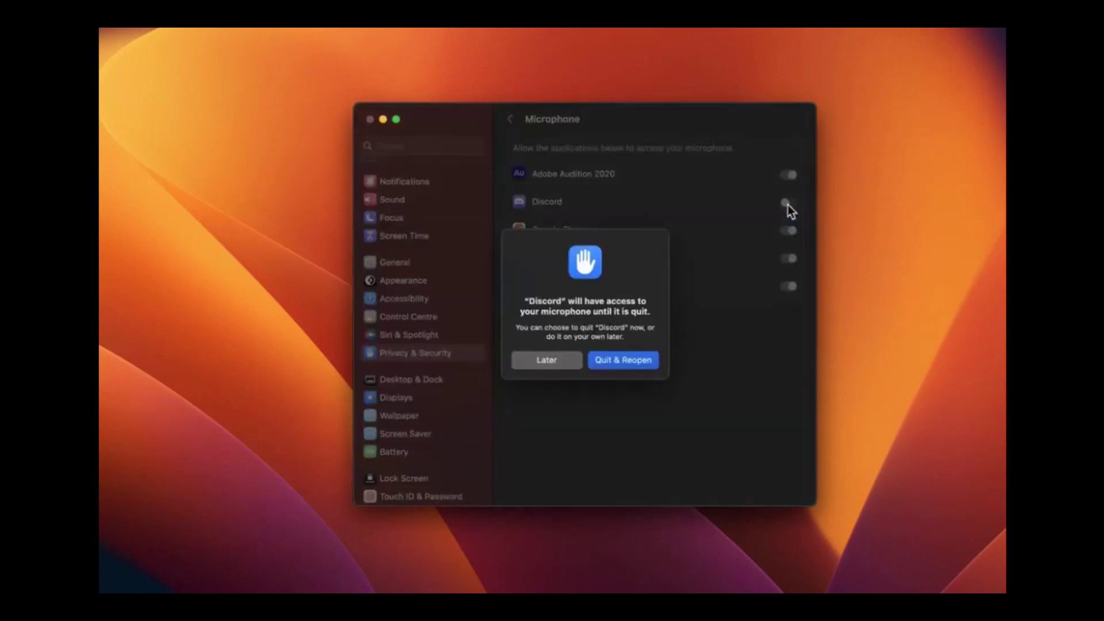
left_click(555, 360)
left_click(787, 204)
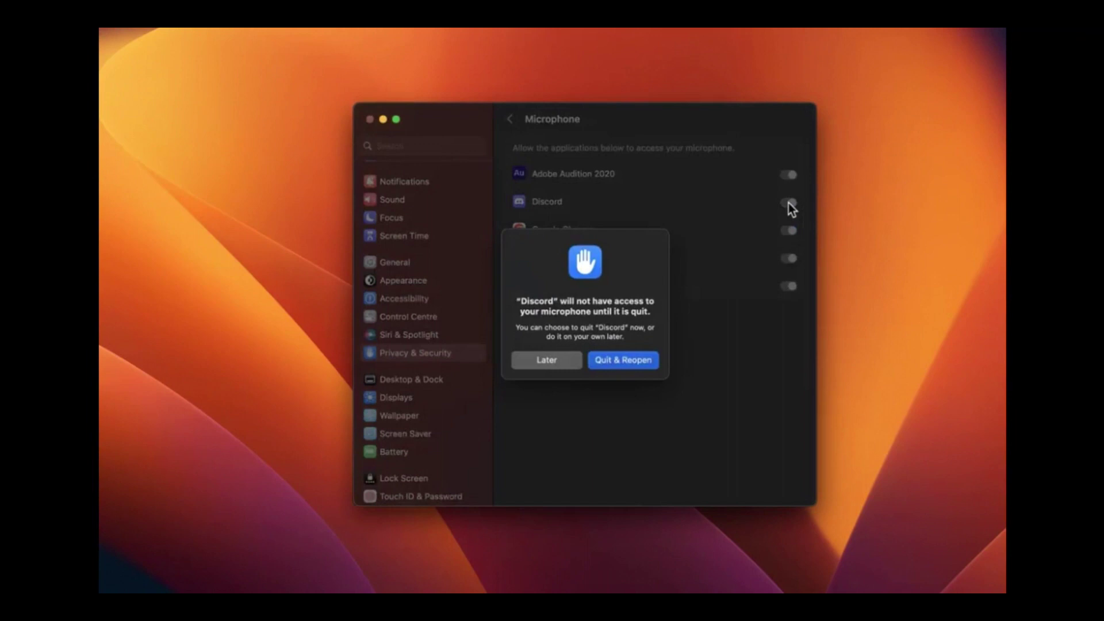
left_click(560, 363)
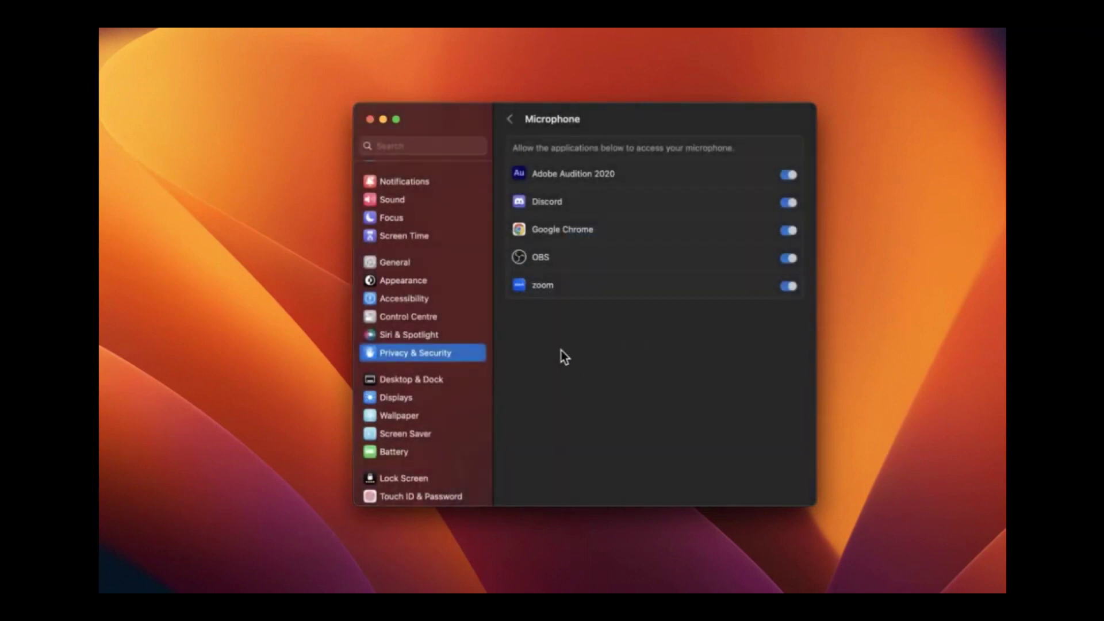
View which applications may access the camera and return to the Privacy & Security overview.
left_click(509, 122)
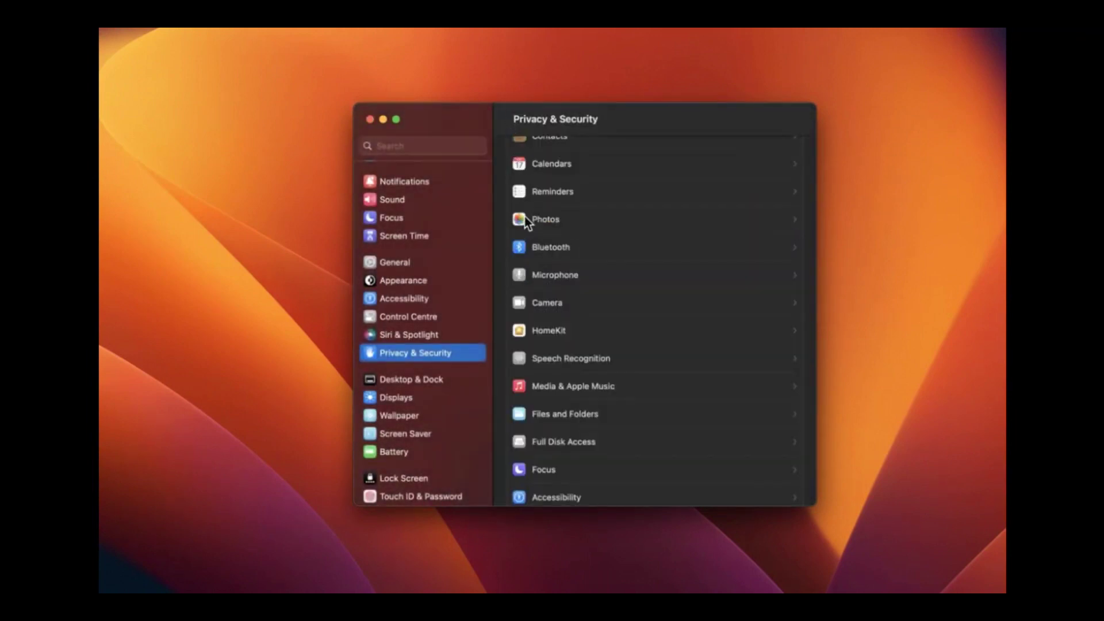
left_click(541, 302)
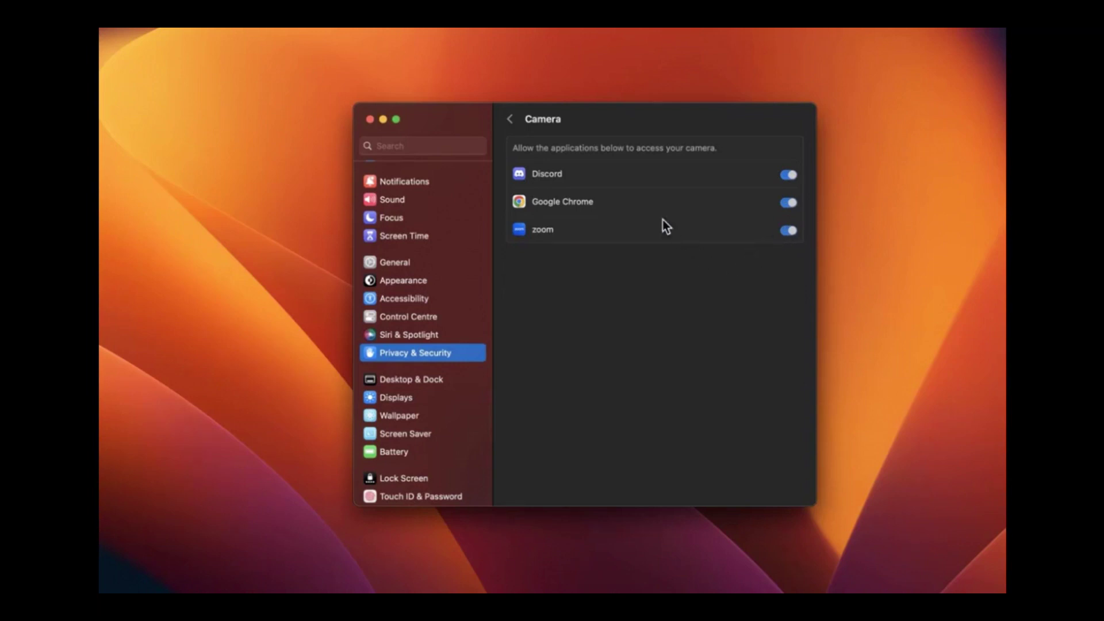
left_click(512, 119)
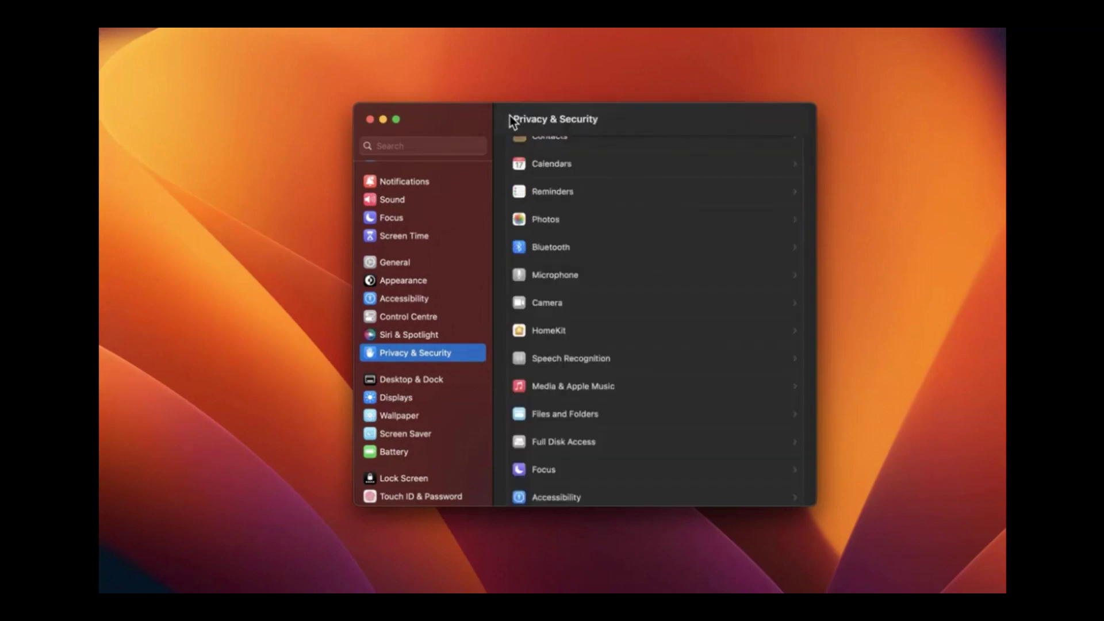
View the Content & Privacy restrictions in the Mac's Screen Time settings and return to the Screen Time overview.
scroll(518, 147, "up", 3)
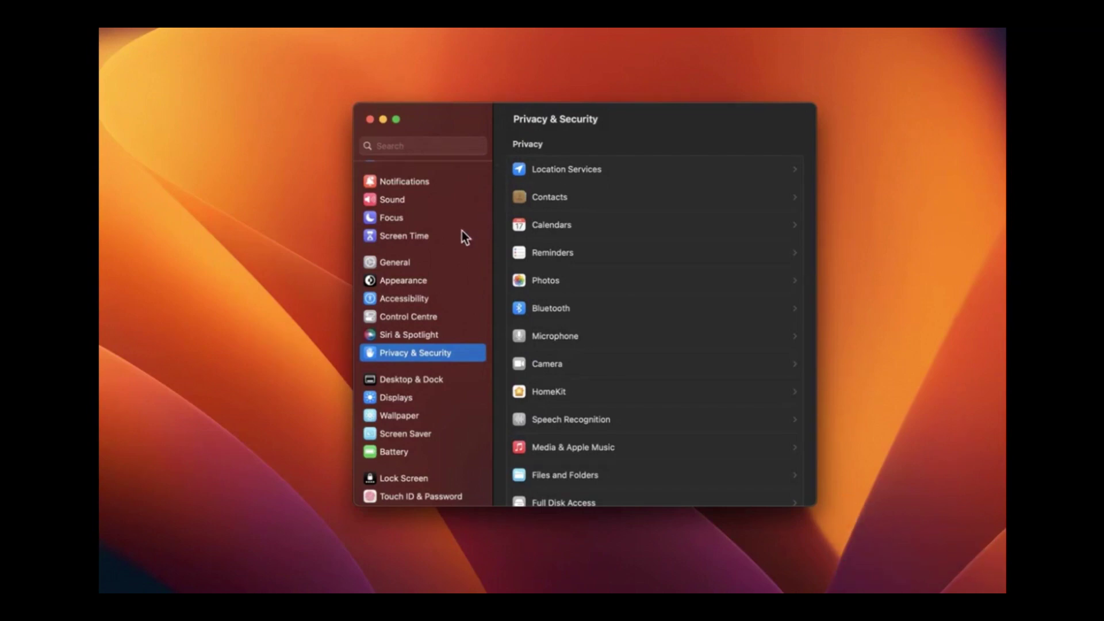
left_click(411, 238)
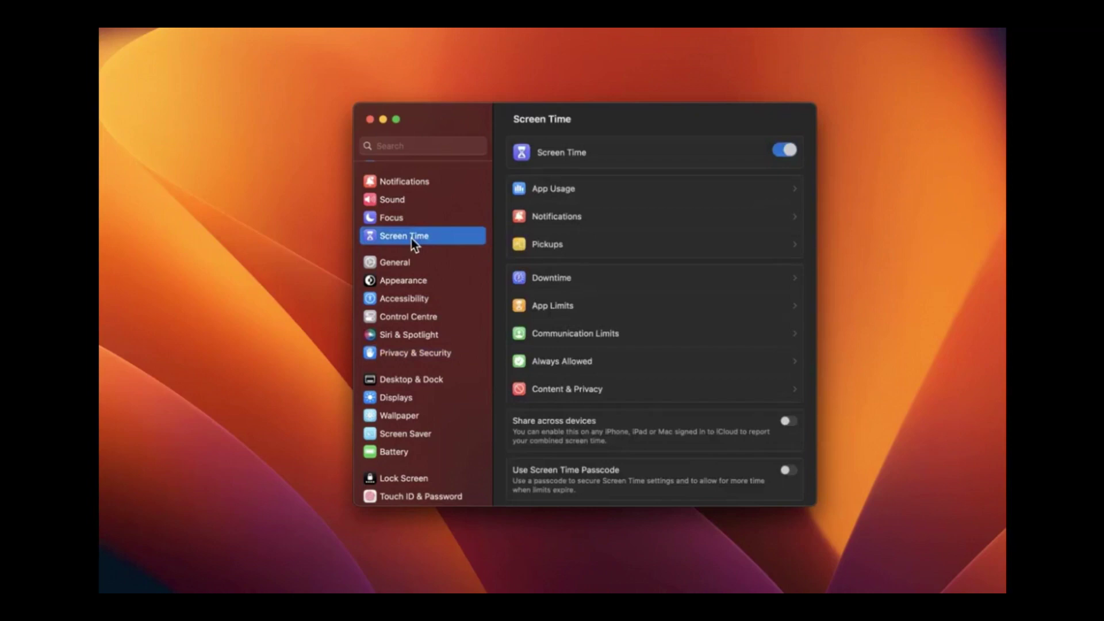
left_click(614, 388)
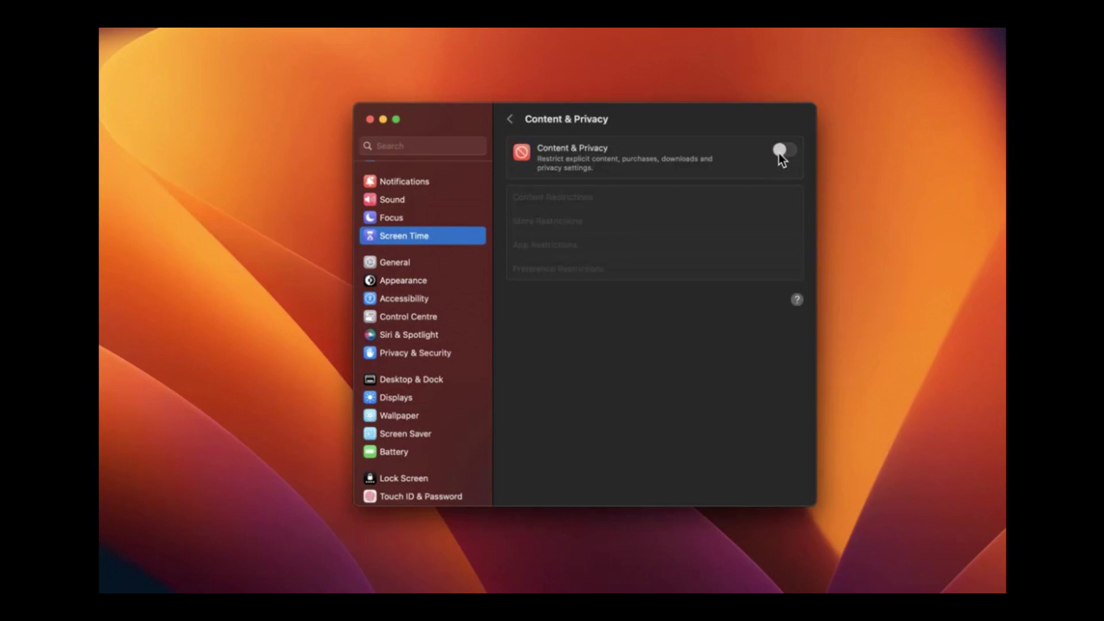
left_click(510, 119)
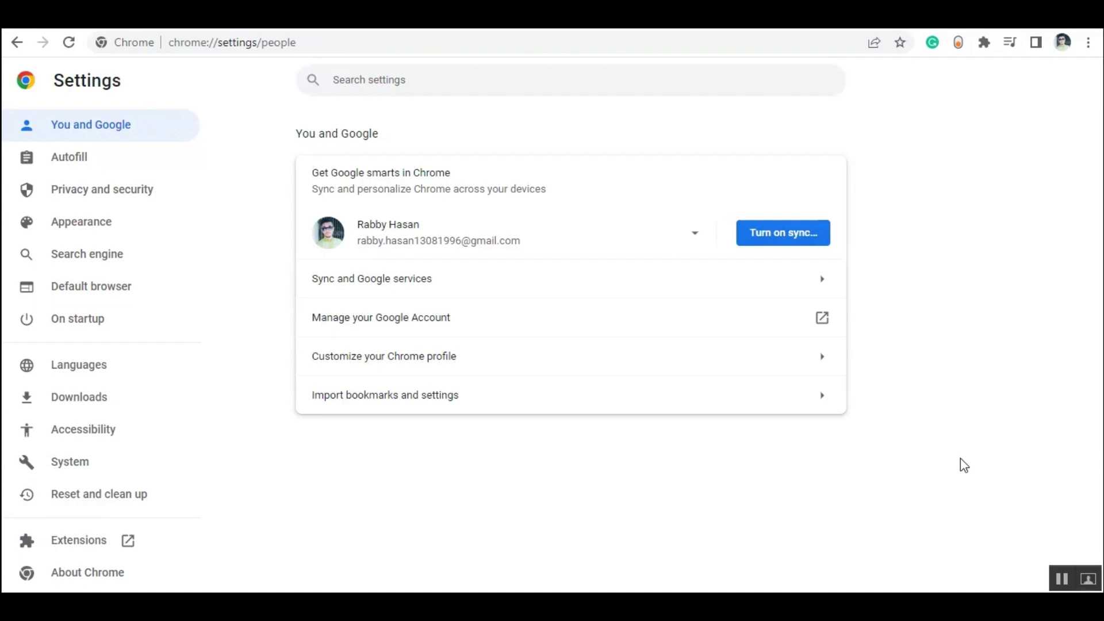
In Chrome's settings, search for "camera" and open the Camera permission page under Site settings.
left_click(1090, 45)
left_click(943, 320)
left_click(404, 80)
type("camera")
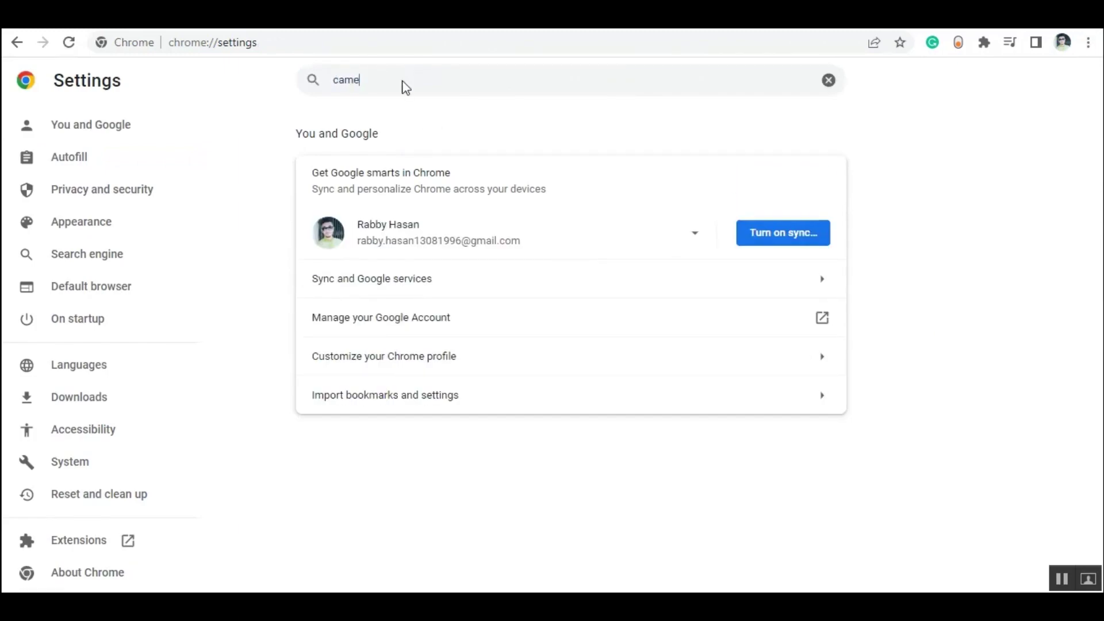
left_click(441, 394)
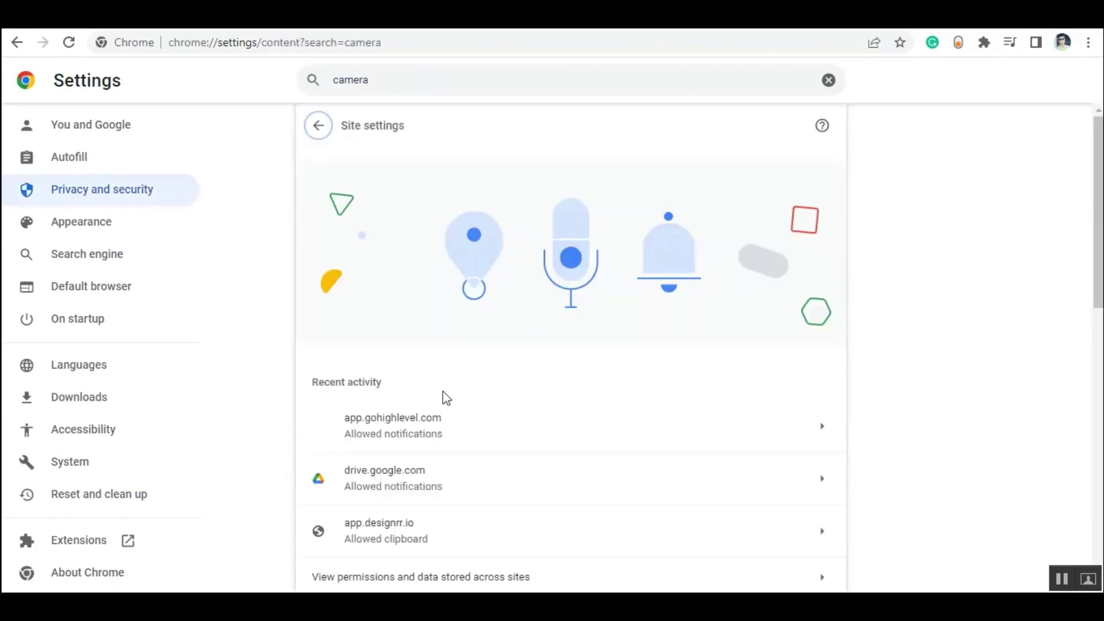
scroll(460, 397, "down", 3)
scroll(483, 397, "down", 3)
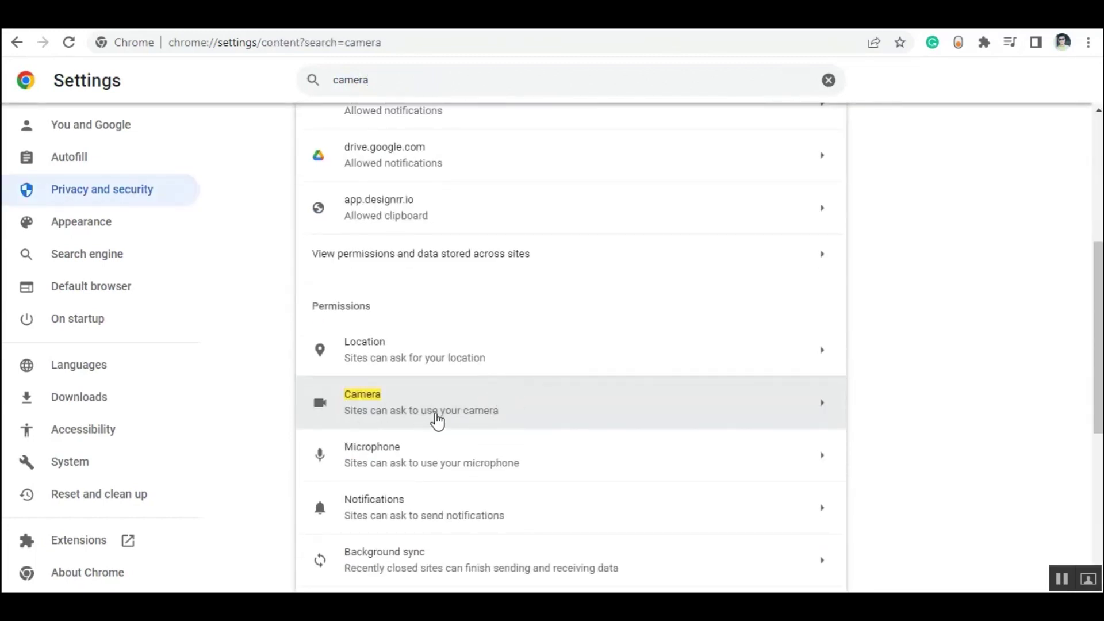
left_click(817, 412)
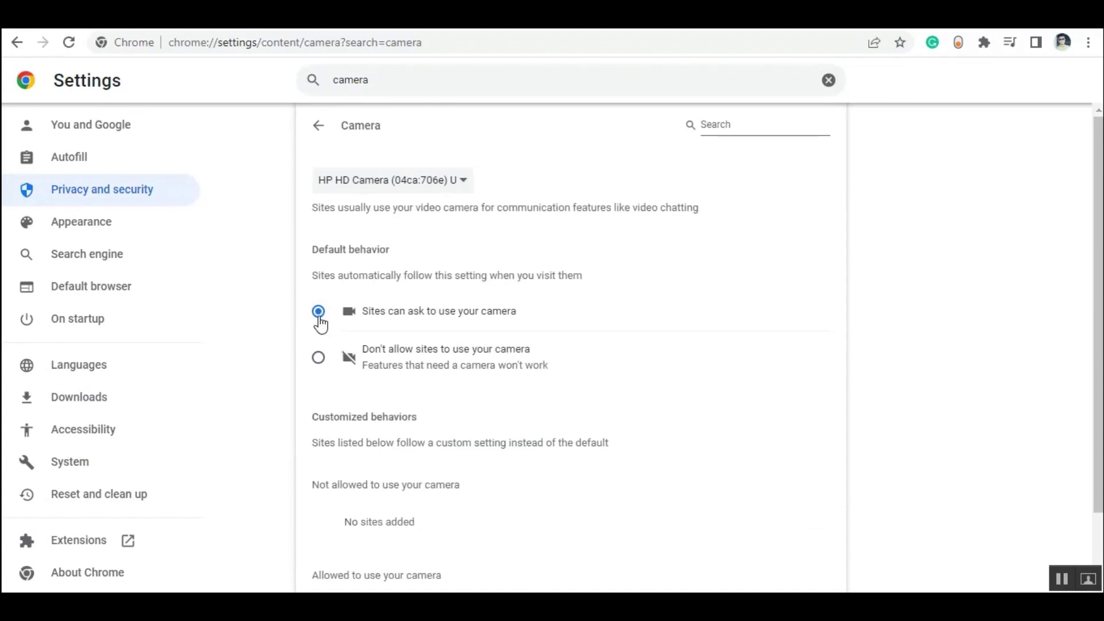
Examine the available camera devices, default behavior and per-site camera permissions, and return to Site settings.
left_click(462, 180)
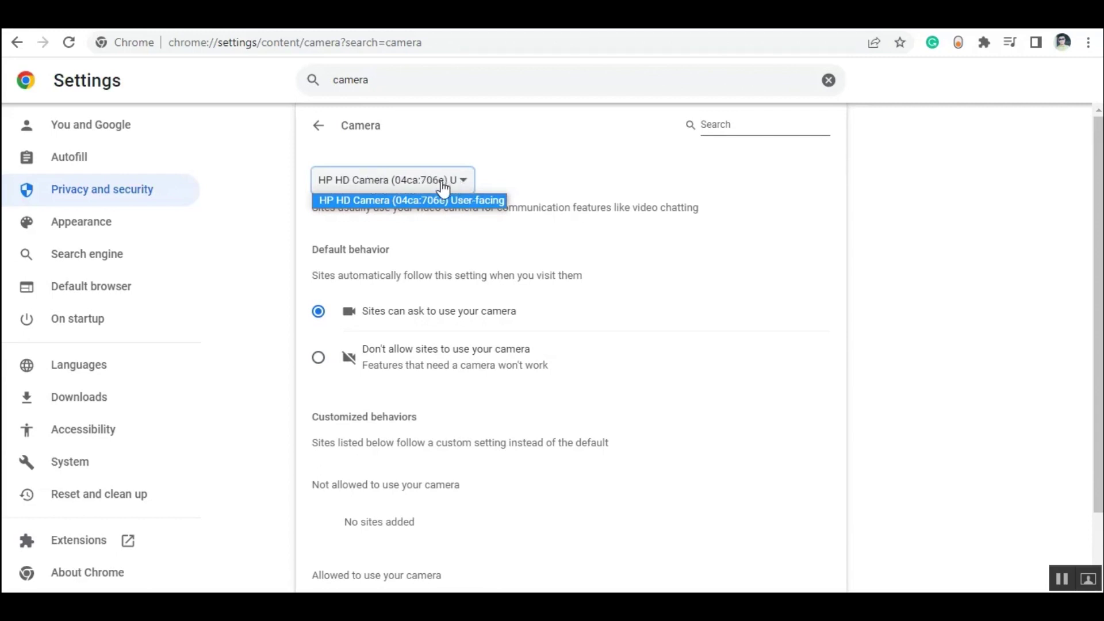
left_click(459, 185)
scroll(428, 236, "down", 3)
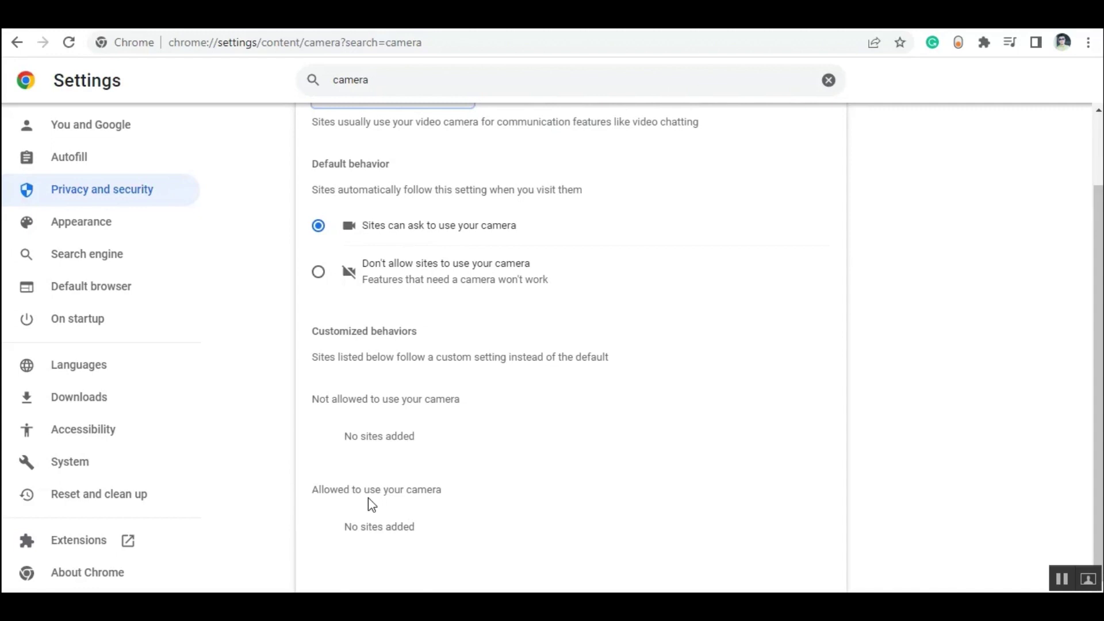
scroll(422, 472, "up", 2)
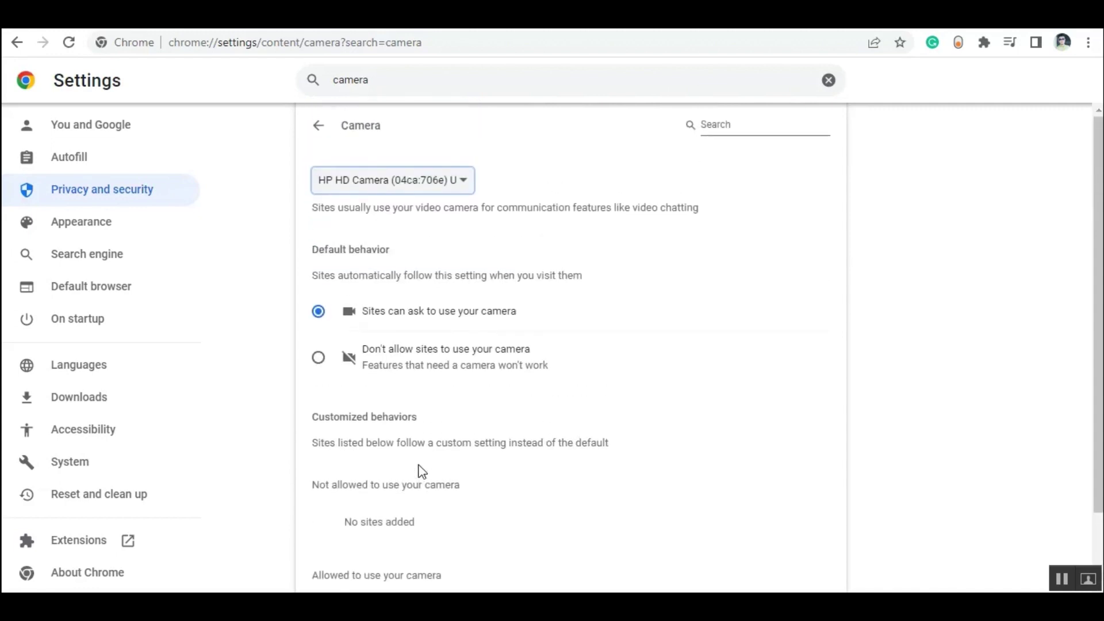
left_click(318, 126)
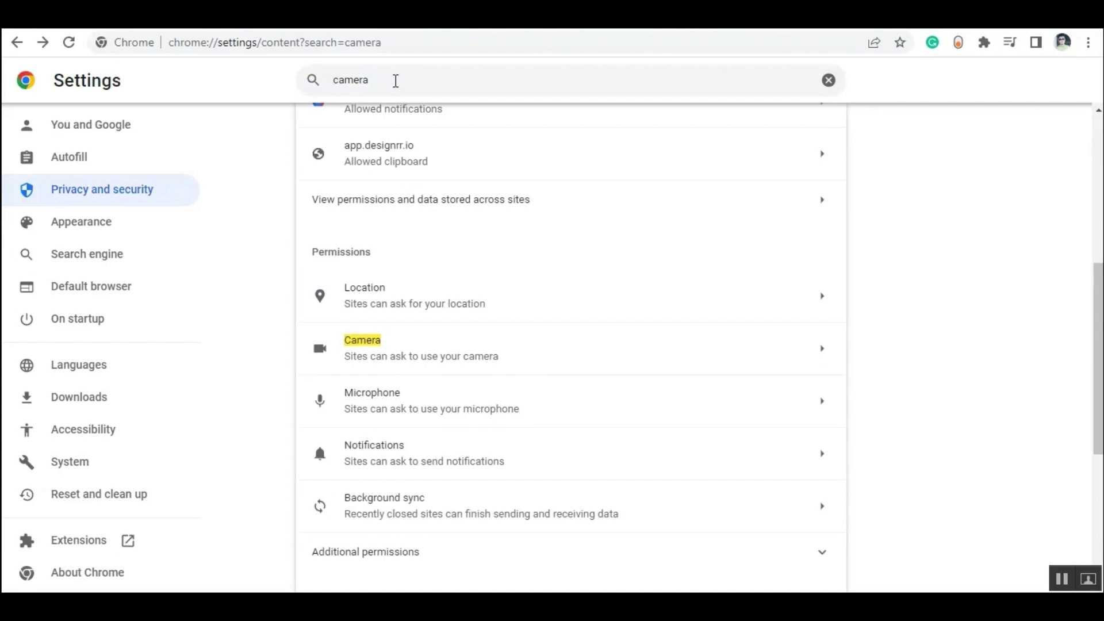
Replace the settings search with "micr" and open the Microphone permission page under Site settings.
key("BackSpace")
key("BackSpace")
key("BackSpace")
key("BackSpace")
key("BackSpace")
key("BackSpace")
type("micr")
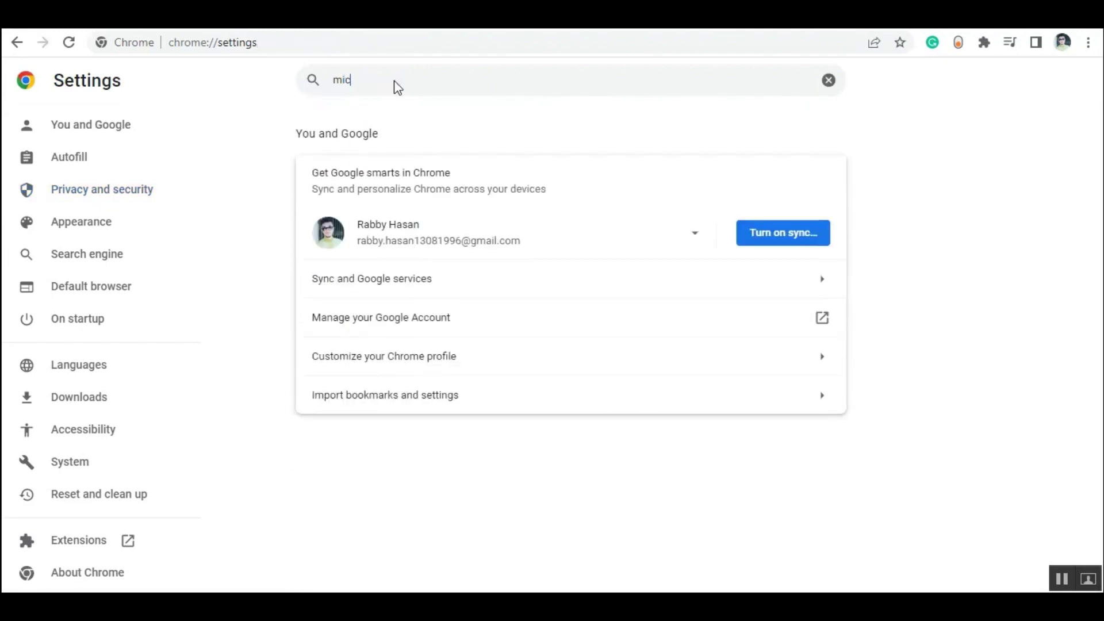
left_click(419, 393)
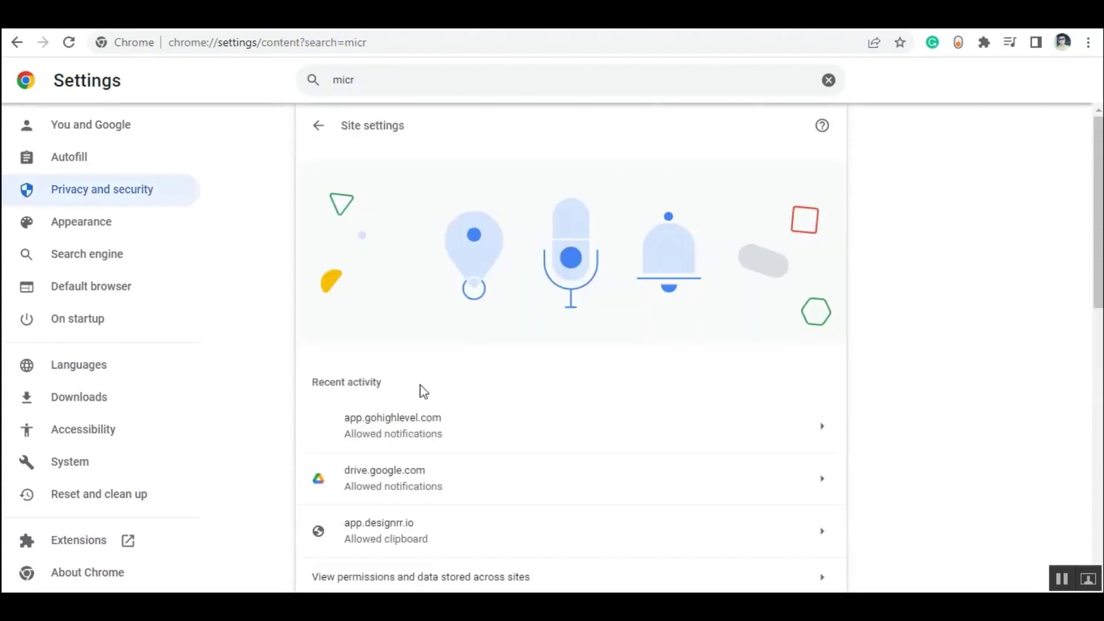
scroll(437, 397, "down", 10)
scroll(443, 241, "up", 1)
scroll(443, 240, "up", 2)
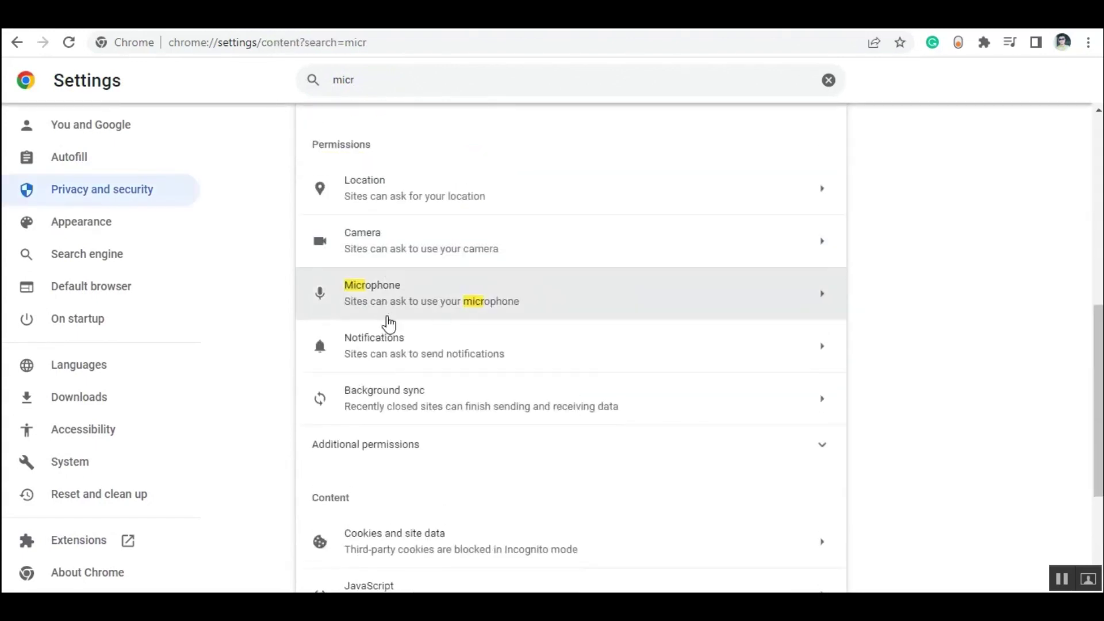
left_click(825, 299)
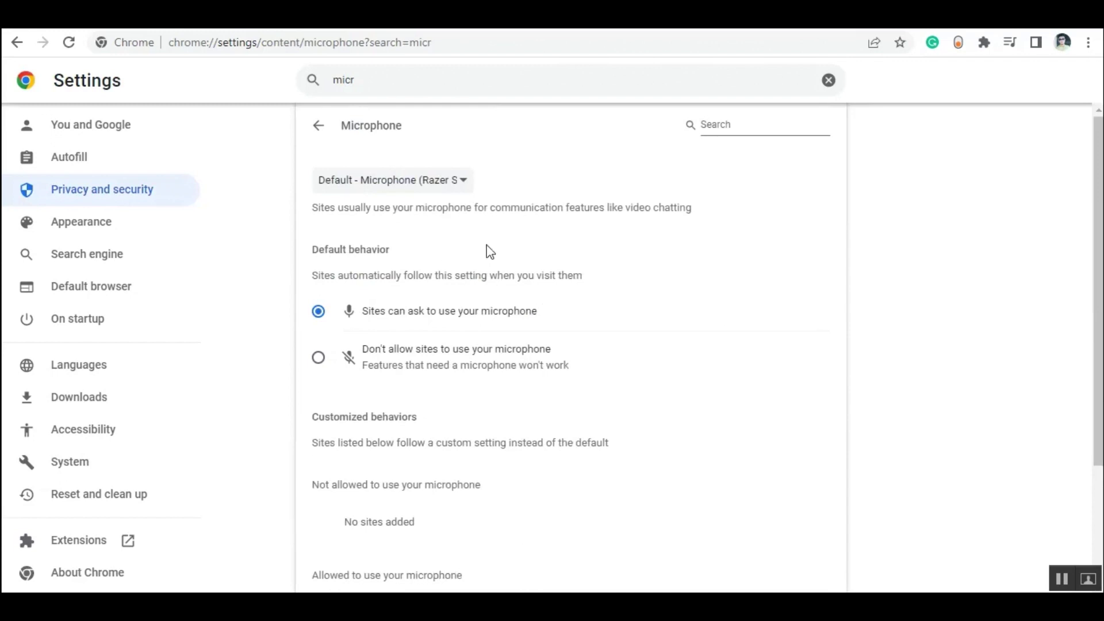
Examine the available microphones, the default behavior and the sites with custom microphone permissions, and leave the Microphone page.
left_click(463, 181)
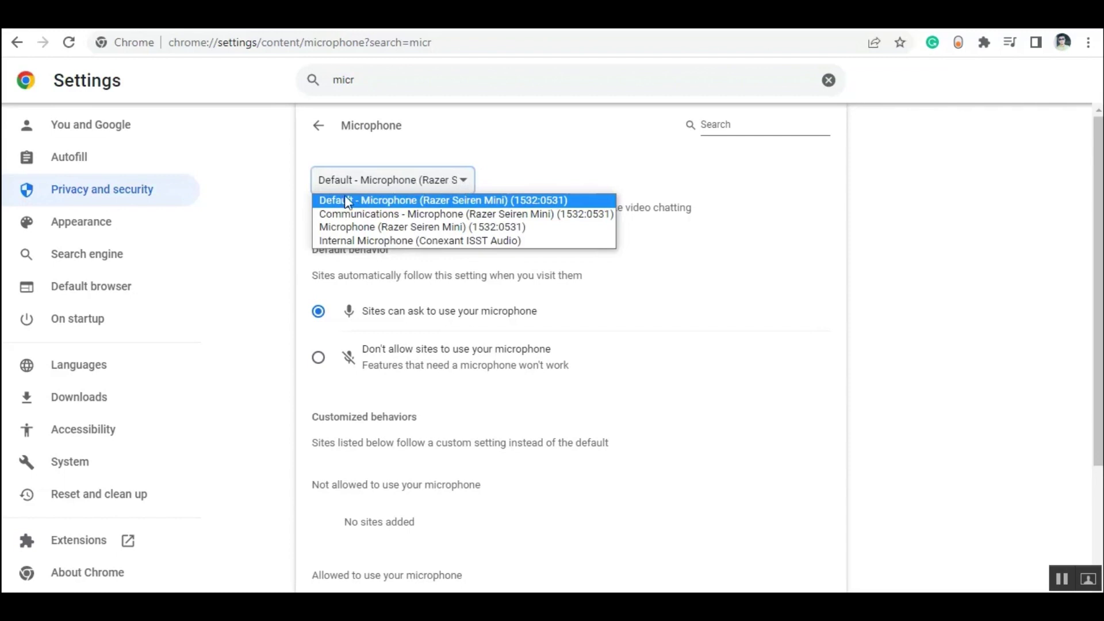
left_click(443, 186)
left_click(444, 187)
left_click(444, 187)
scroll(382, 274, "down", 2)
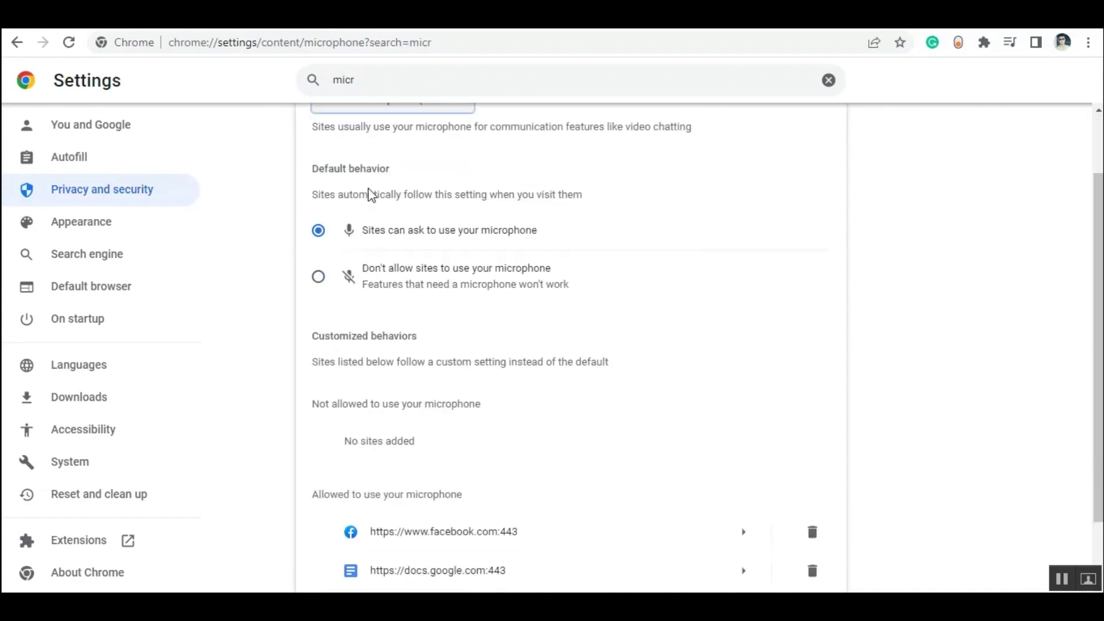
scroll(399, 284, "down", 2)
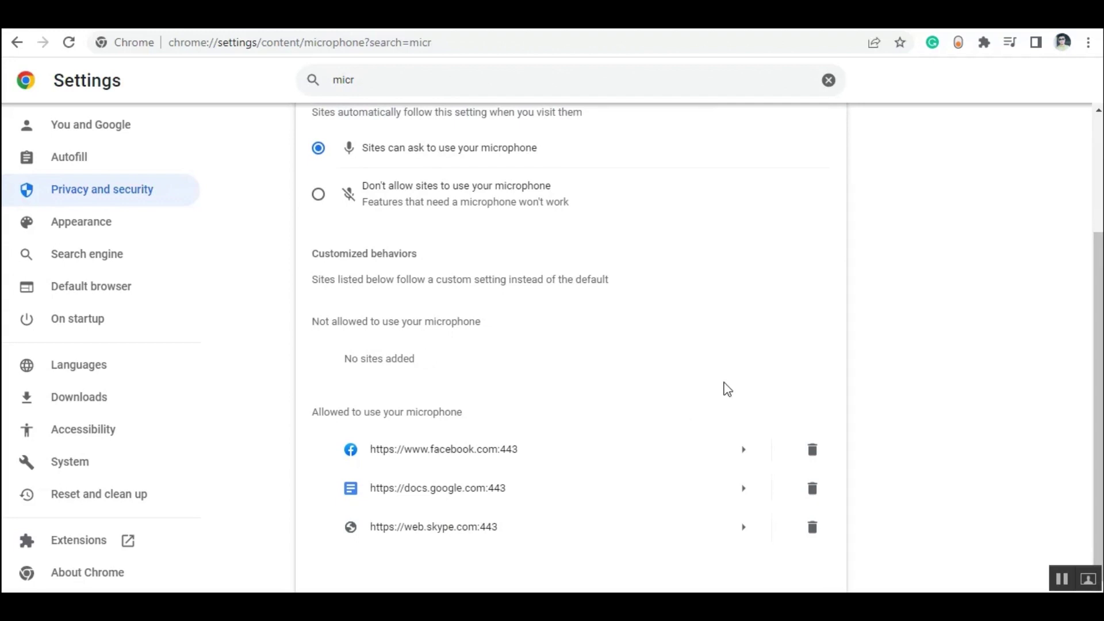
scroll(671, 385, "up", 3)
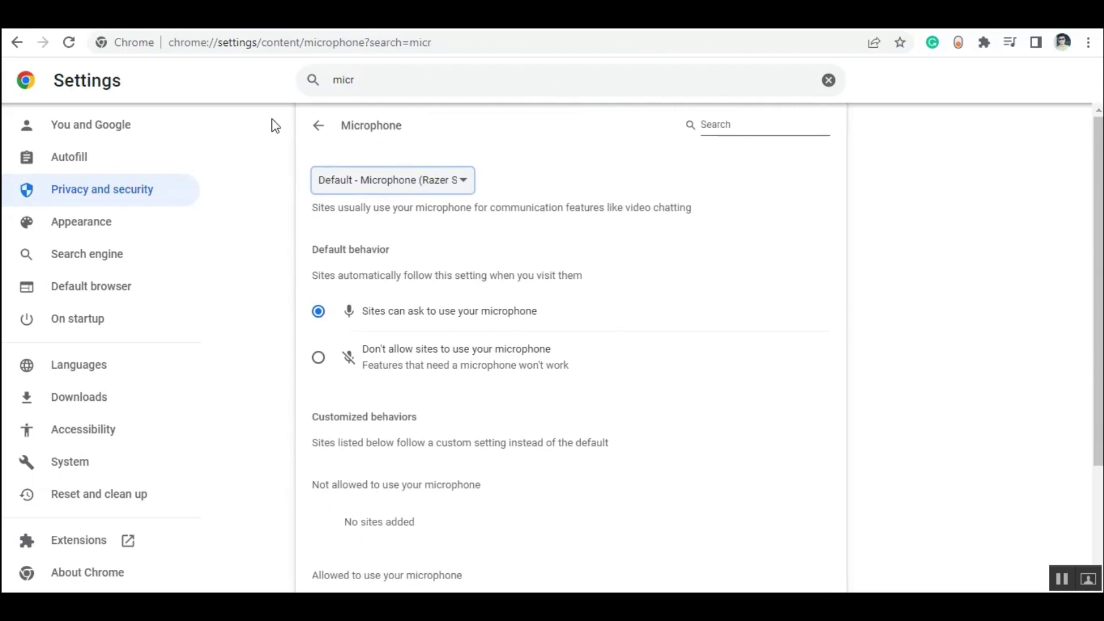
left_click(318, 125)
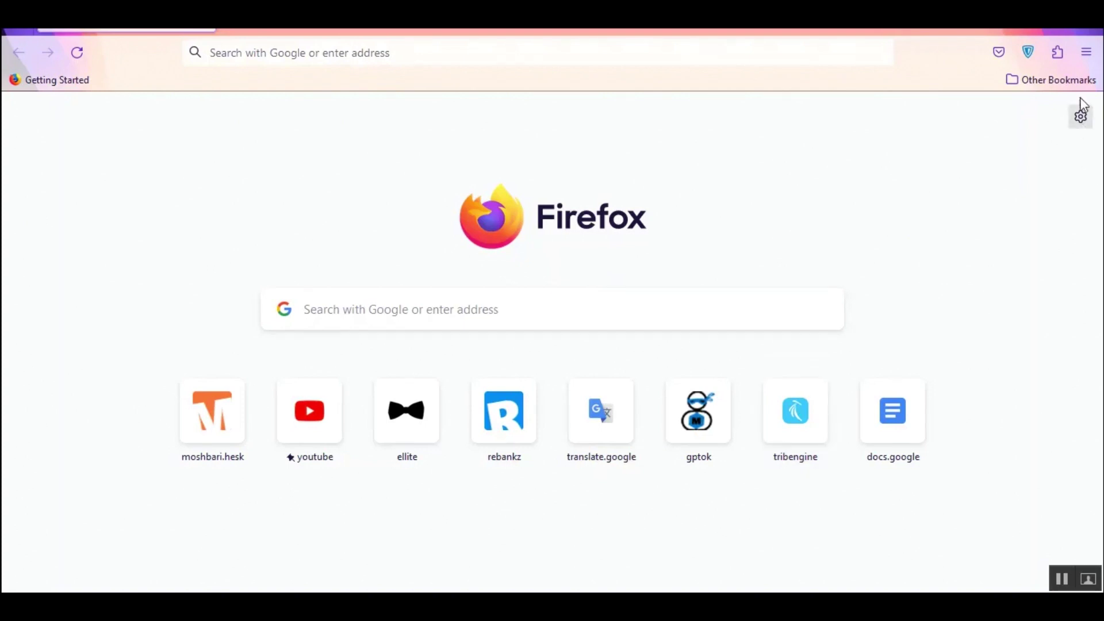
In Firefox's settings, search for "camera", view the Camera Permissions dialog and close it without changes.
left_click(1087, 52)
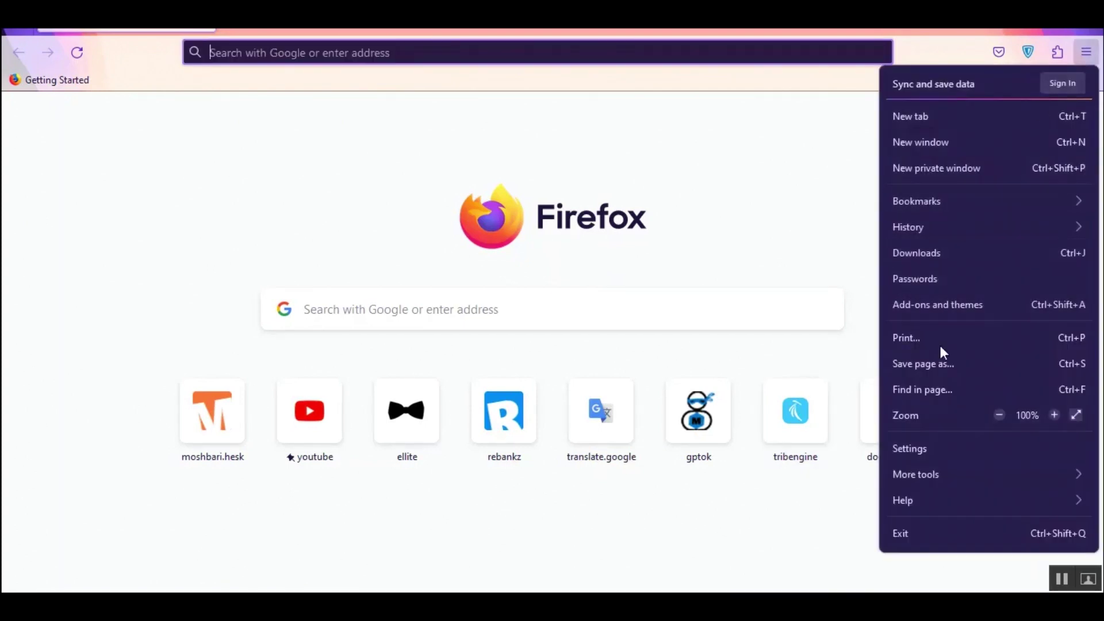
left_click(931, 450)
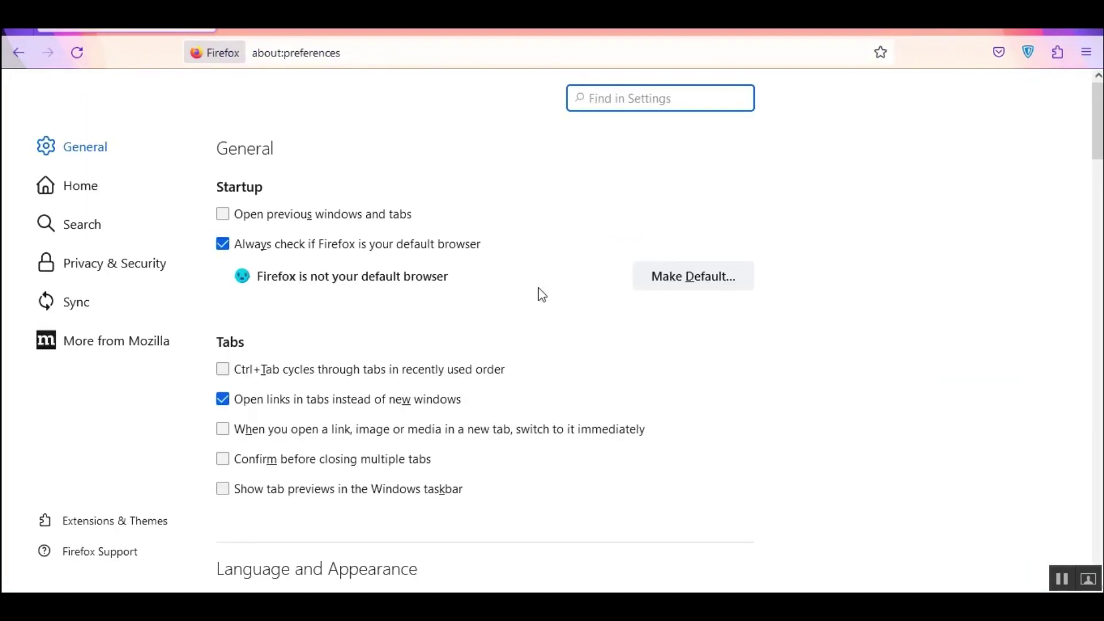
type("camera")
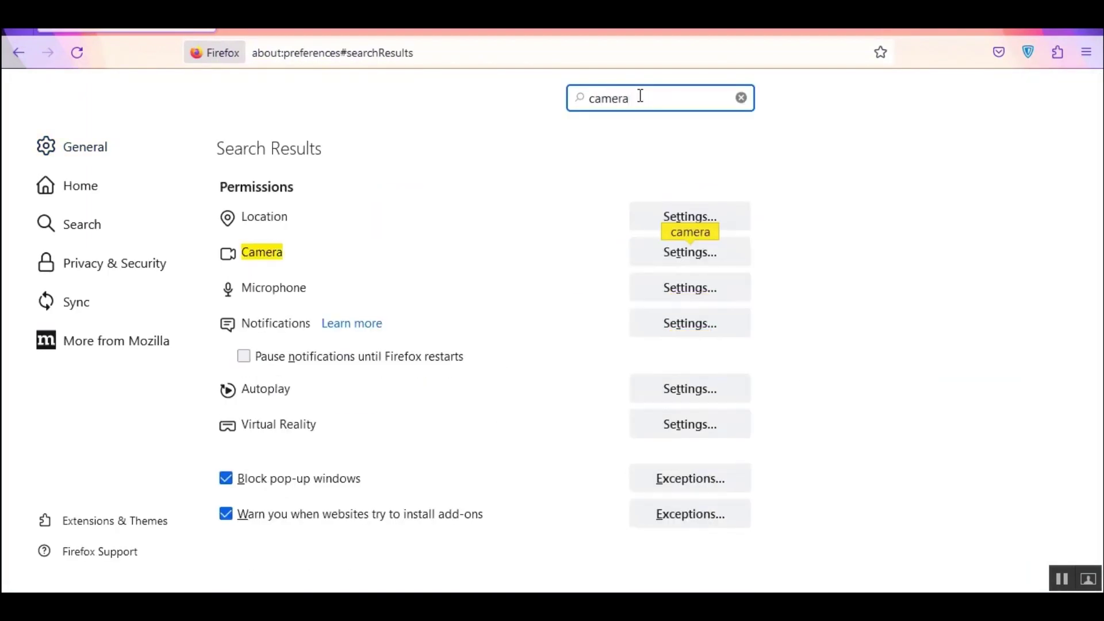
left_click(700, 258)
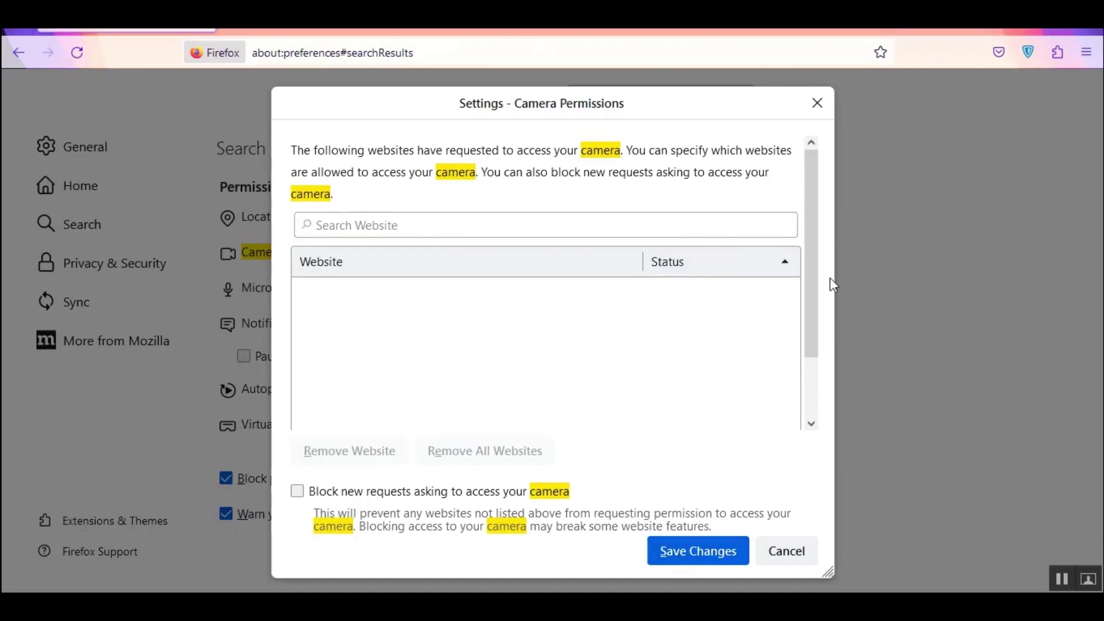
left_click(817, 103)
Replace the Firefox settings search with "microphone" and open the Microphone Permissions dialog for viewing.
left_click_drag(651, 99, 585, 97)
type("microphone")
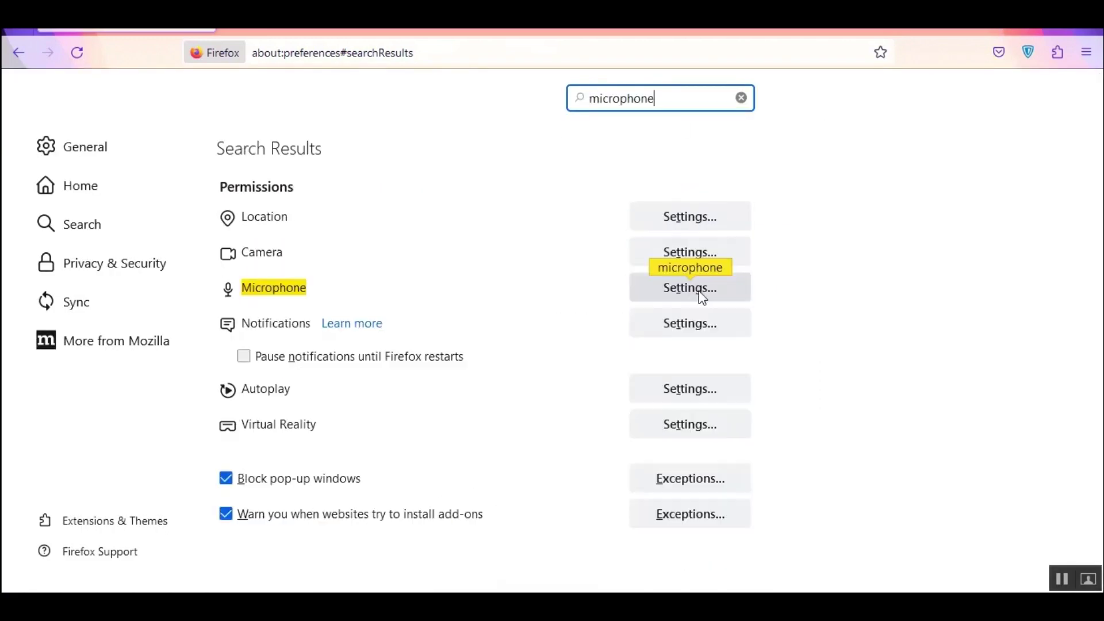
left_click(701, 296)
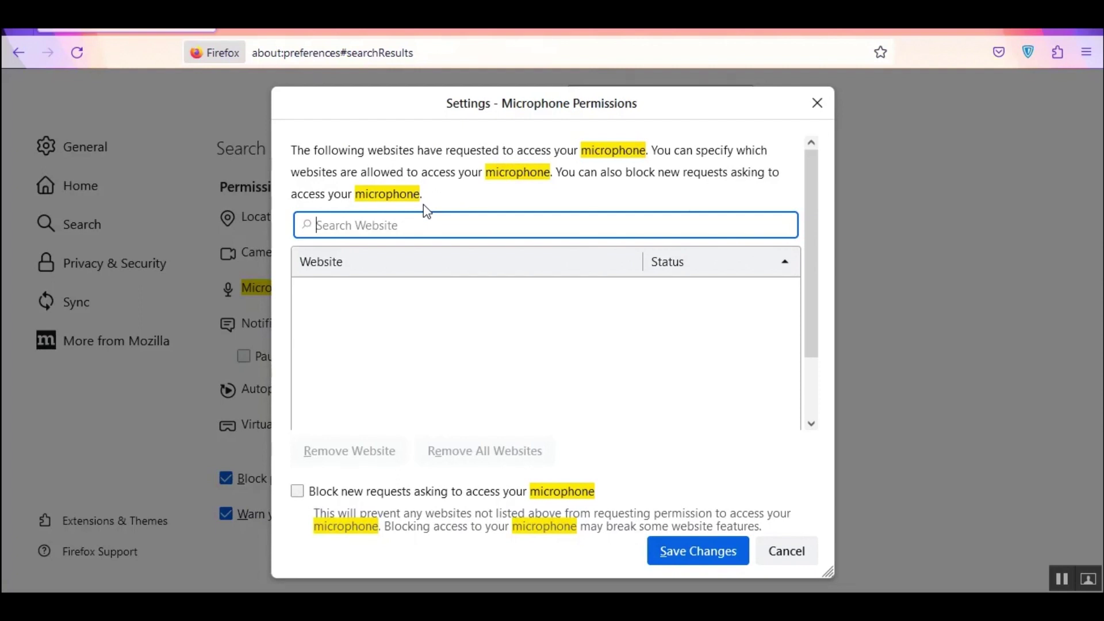
left_click(1026, 388)
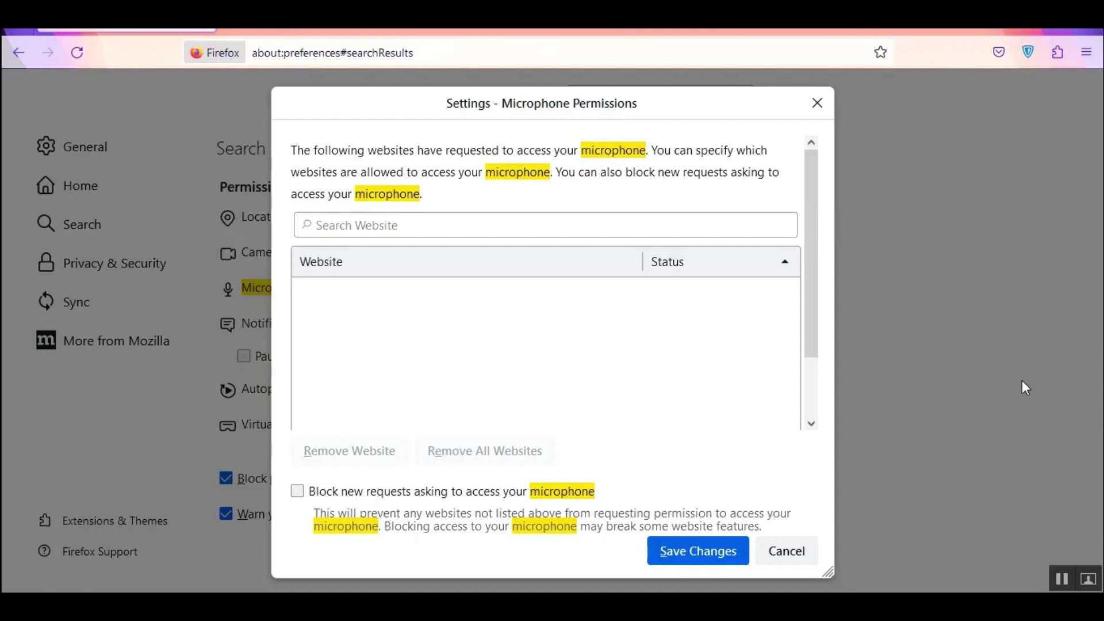